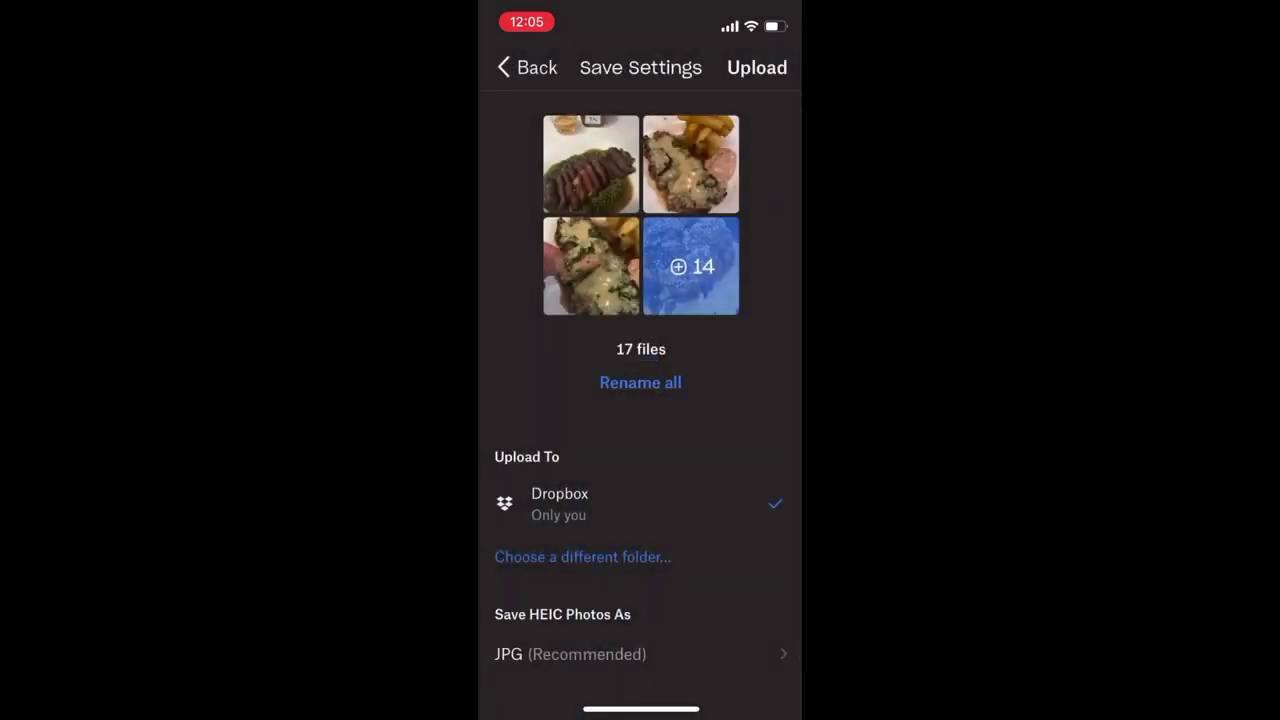
Start uploading the 17 selected photos to Dropbox and return to the home screen.
click(757, 67)
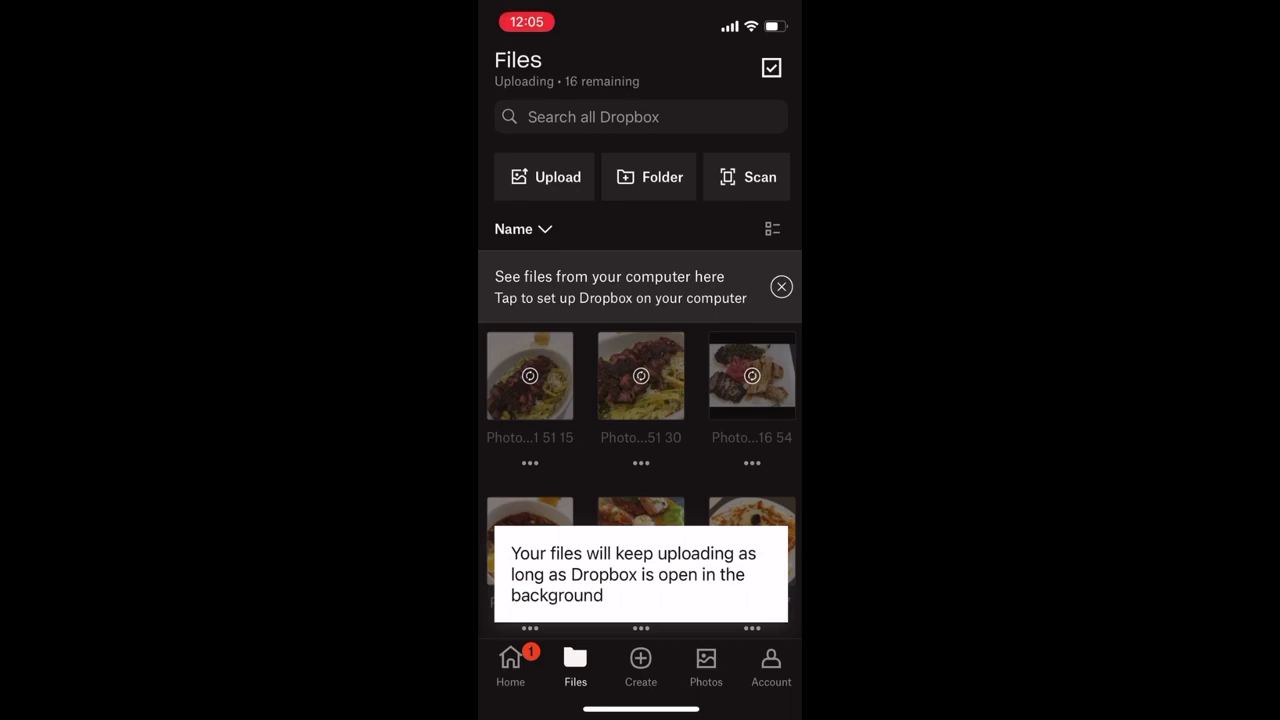
drag(640, 709, 640, 400)
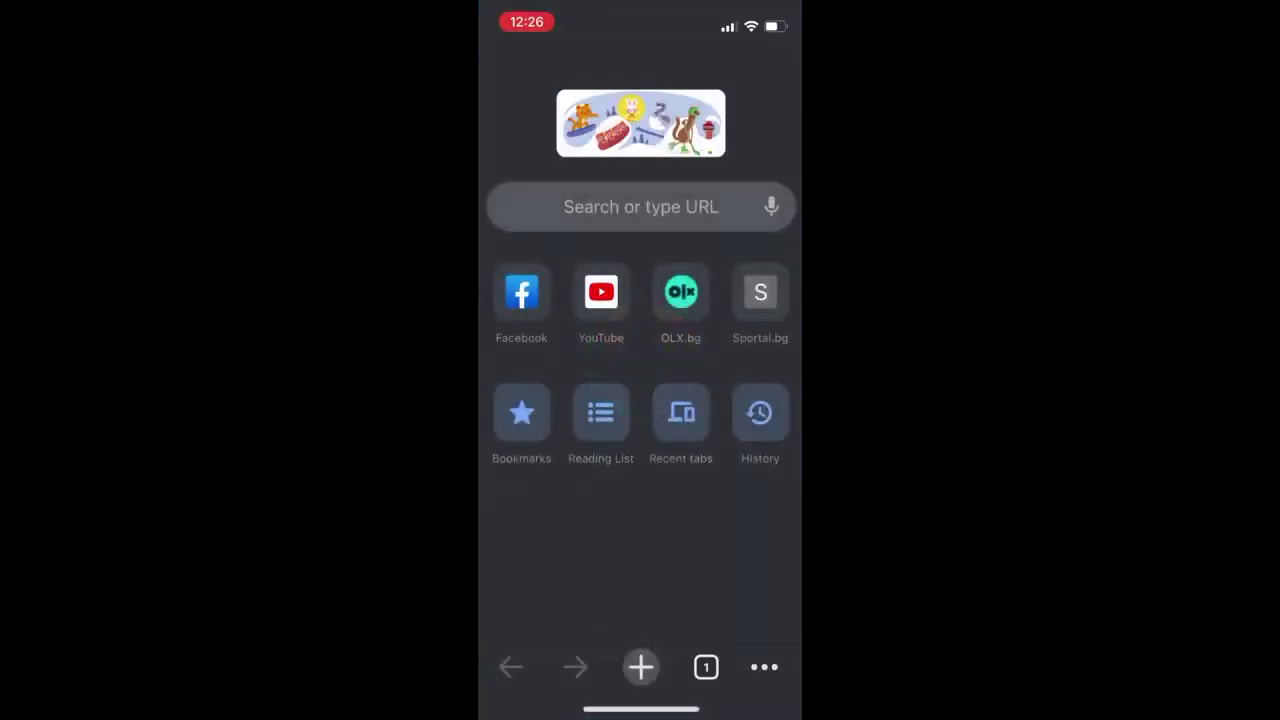
Navigate Chrome's menu to Settings > Privacy > Clear Browsing Data.
click(764, 667)
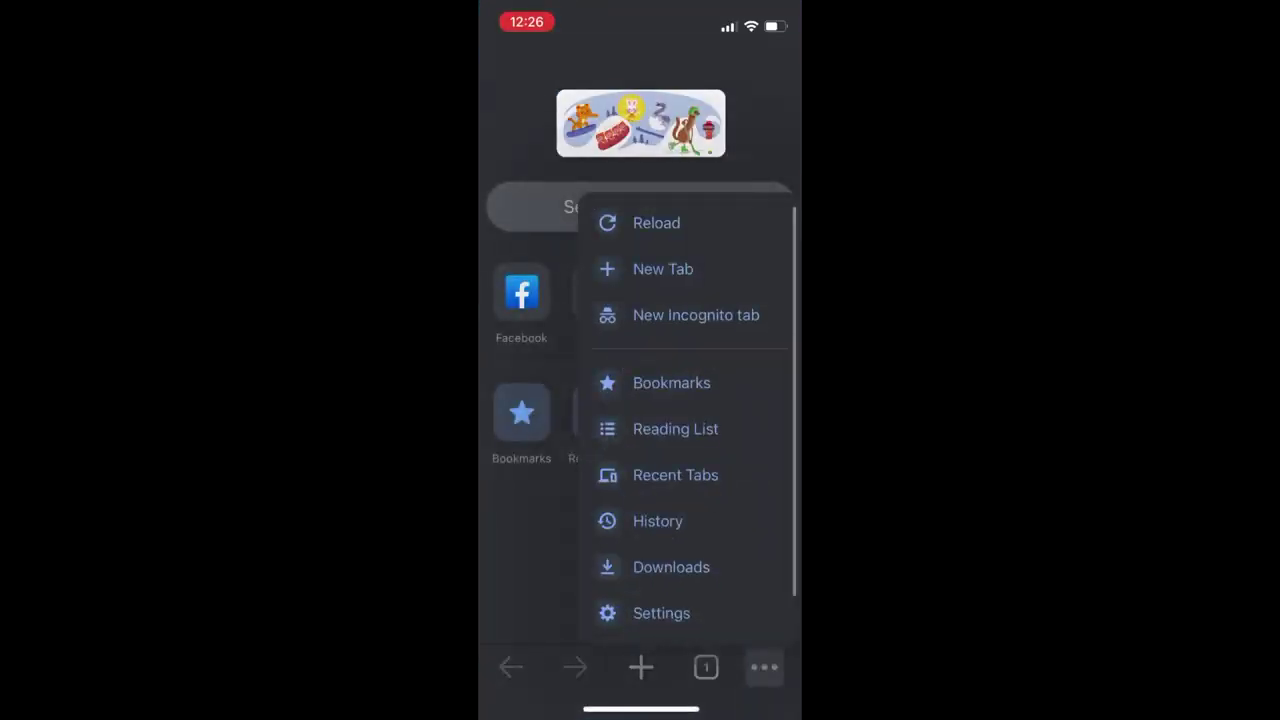
click(661, 613)
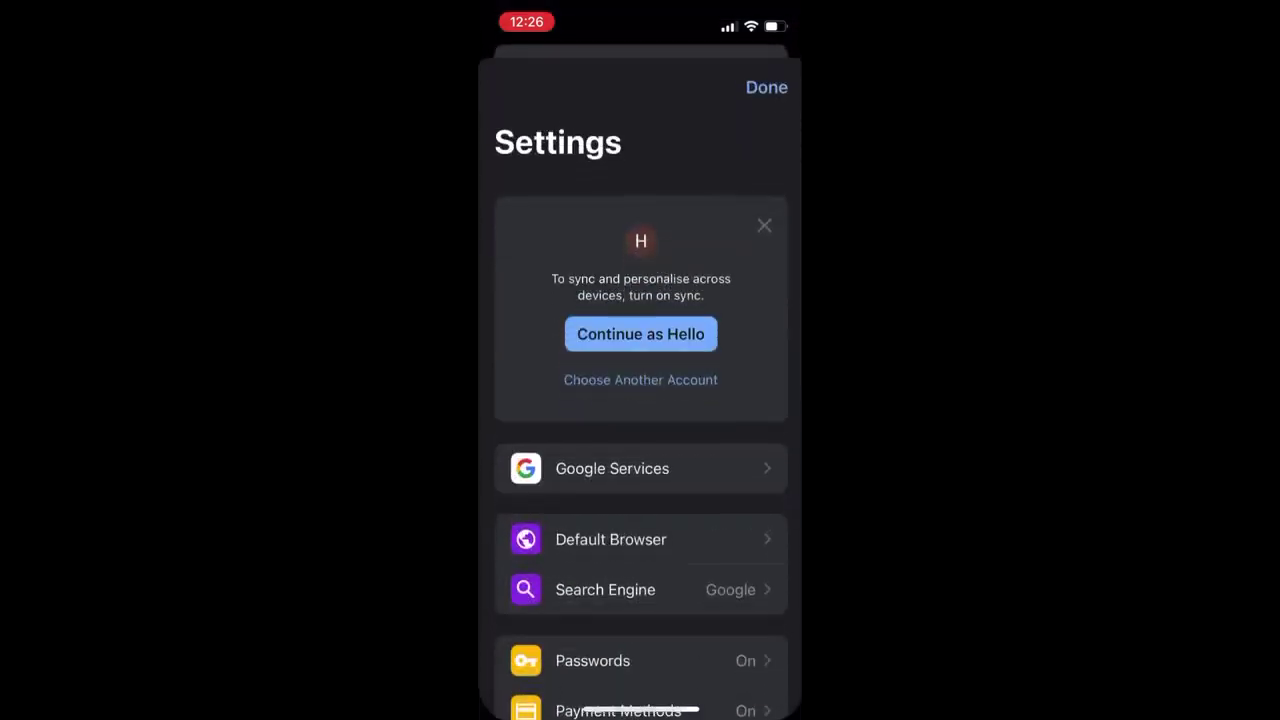
scroll(640, 400, down, 3)
scroll(640, 400, down, 3)
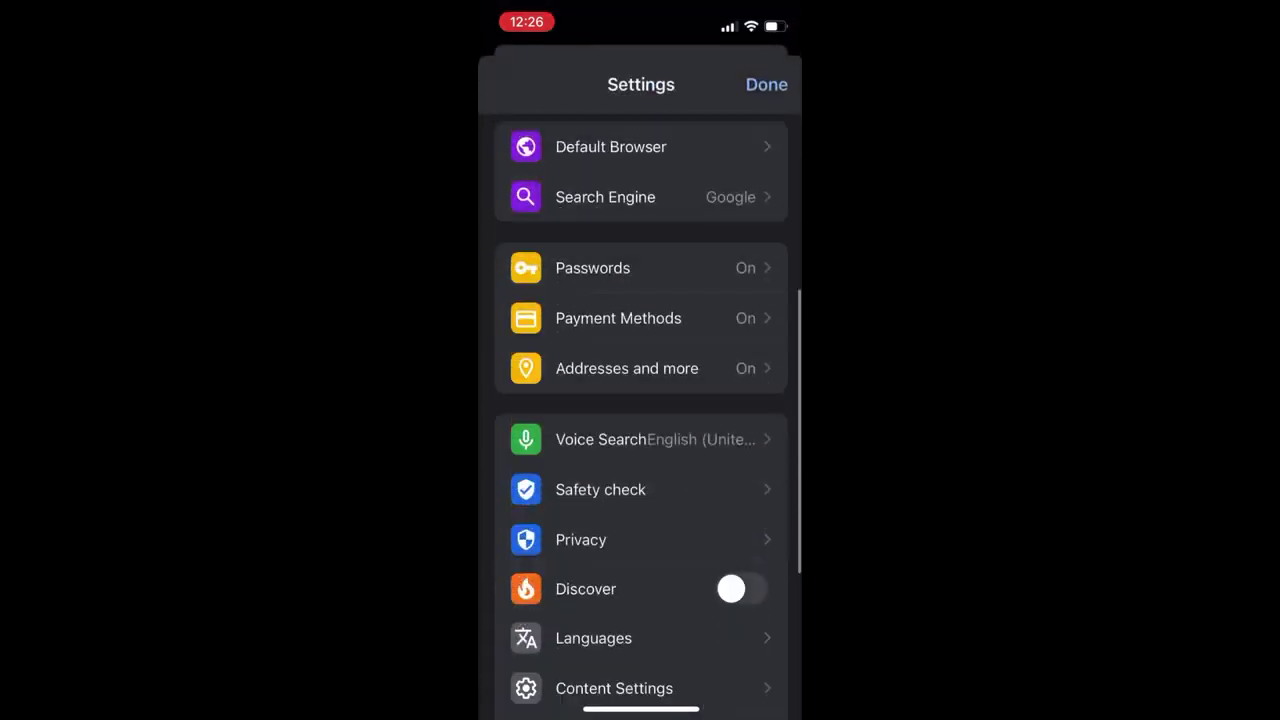
click(580, 539)
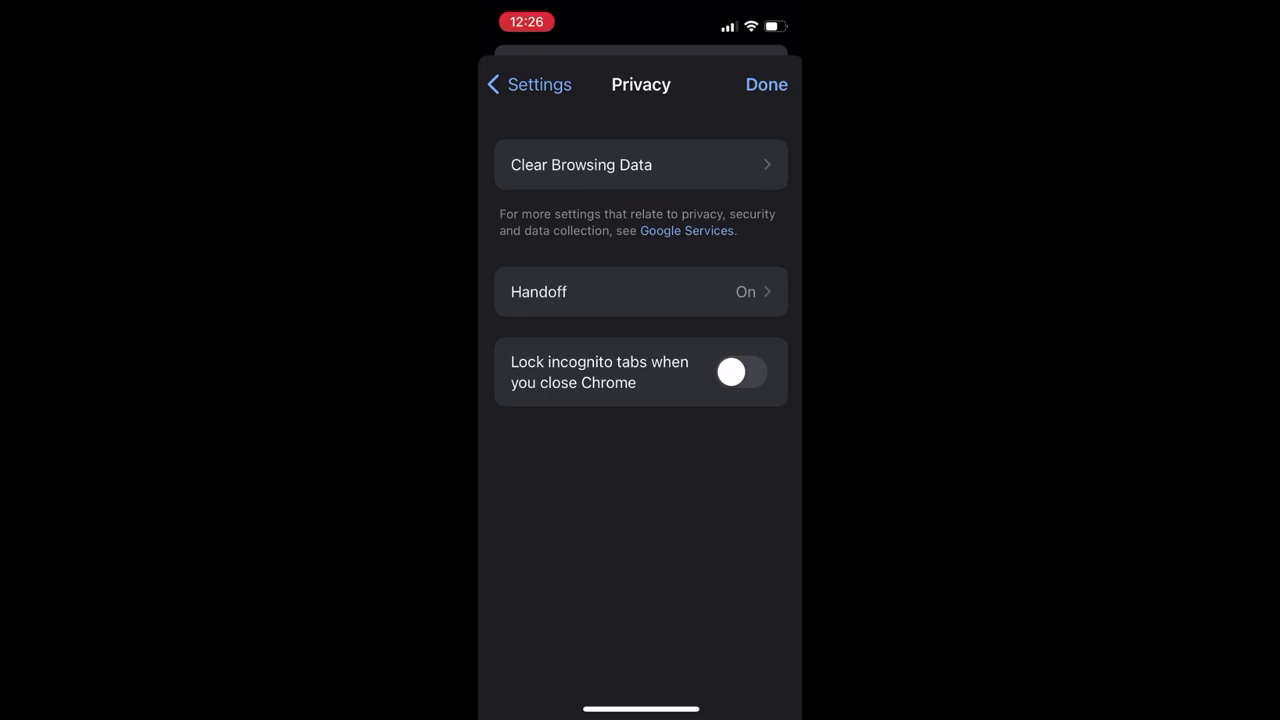
click(581, 164)
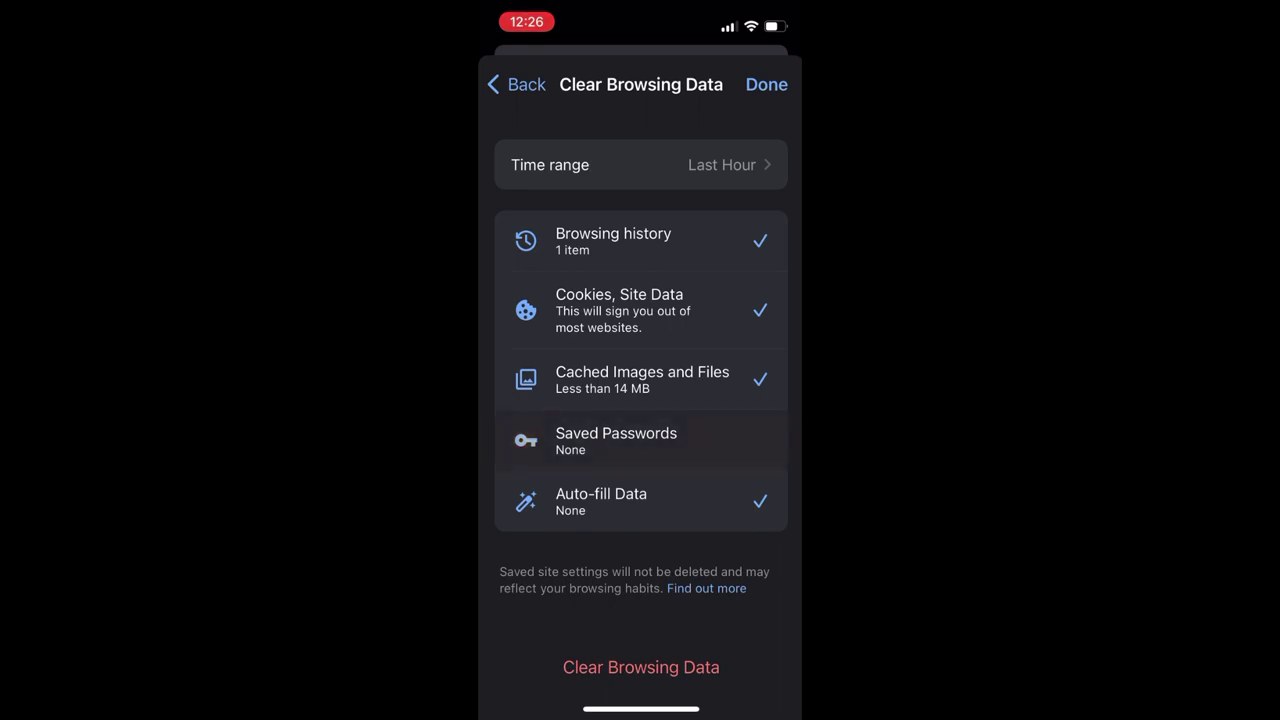
Clear Chrome's browsing data with the time range set to All time, then go home.
click(640, 164)
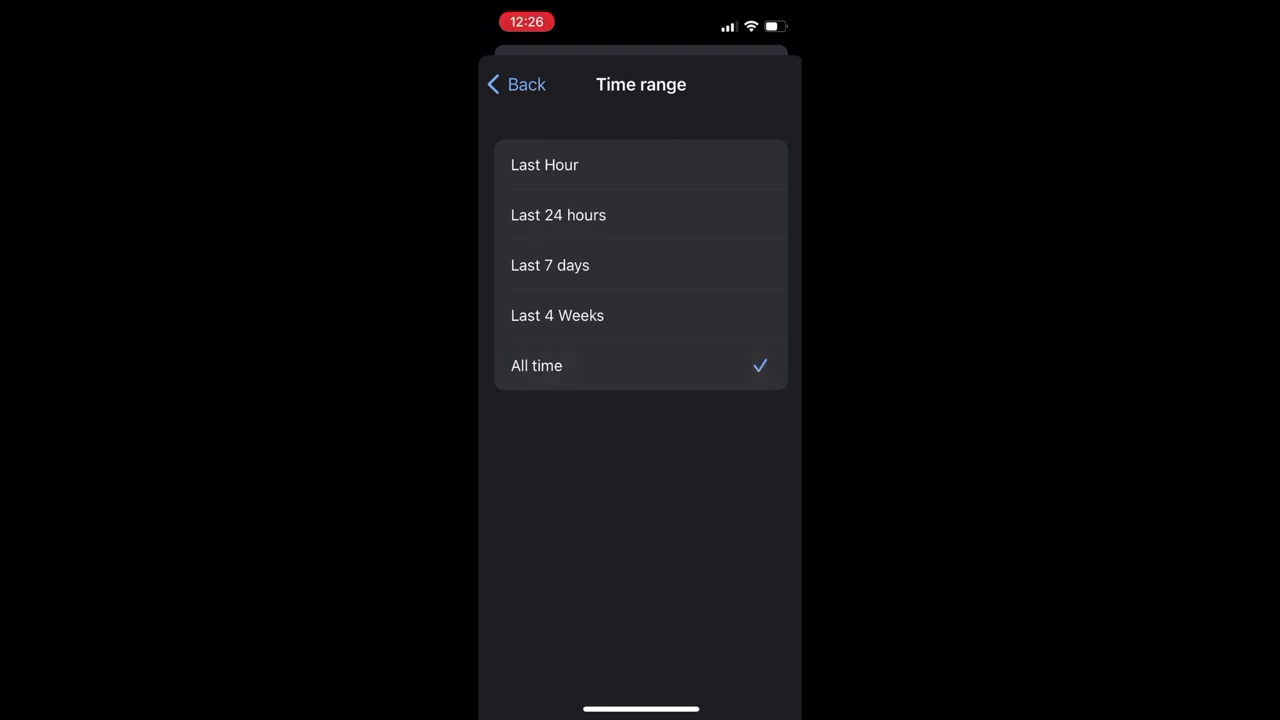
click(517, 84)
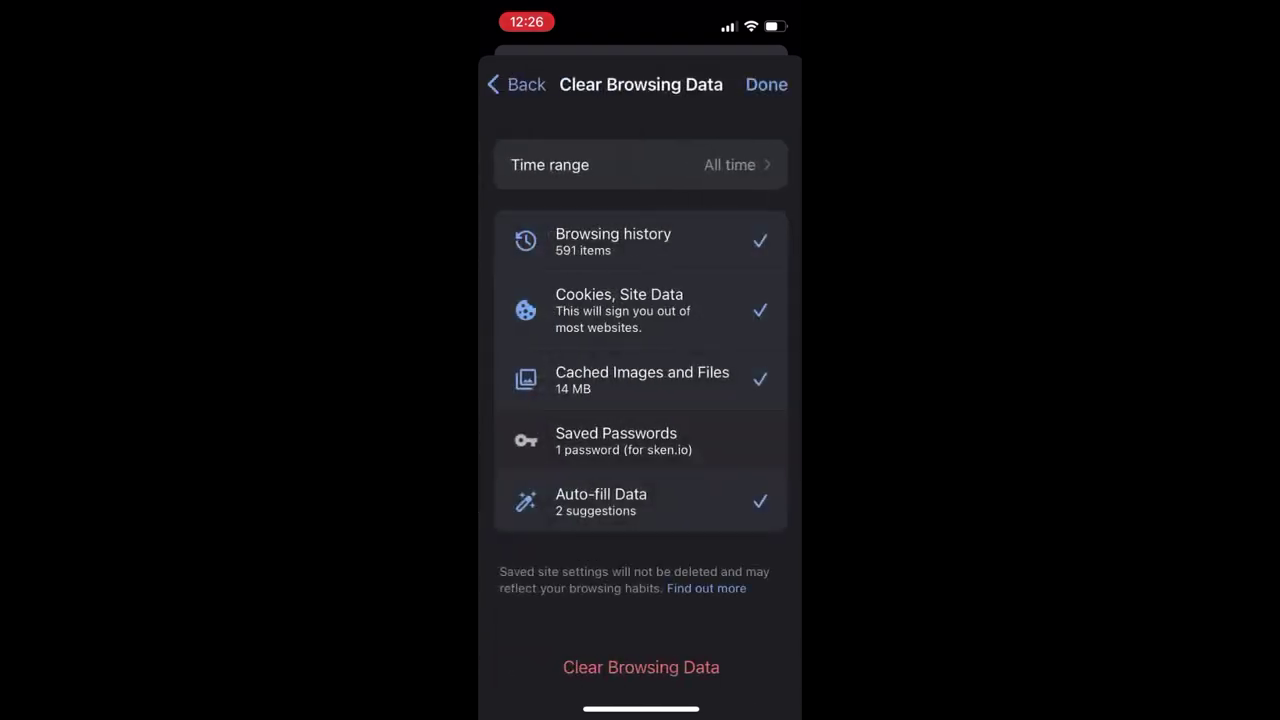
click(640, 667)
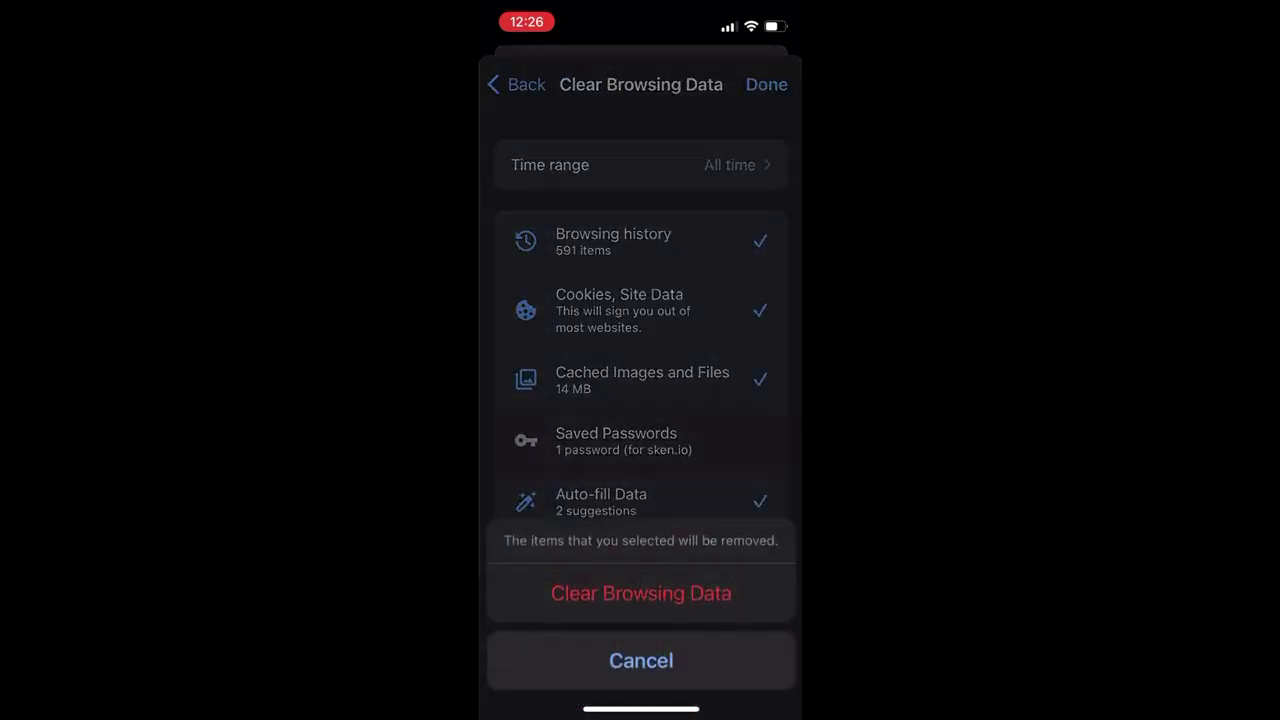
click(640, 591)
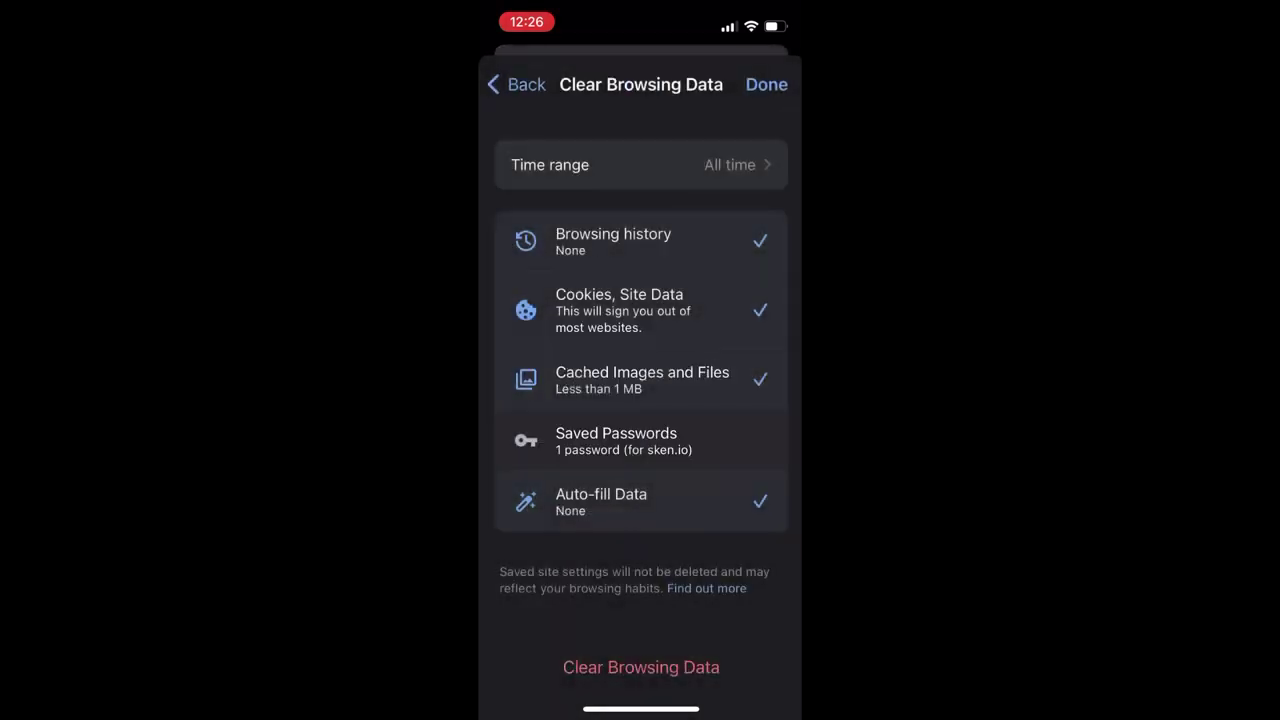
click(766, 84)
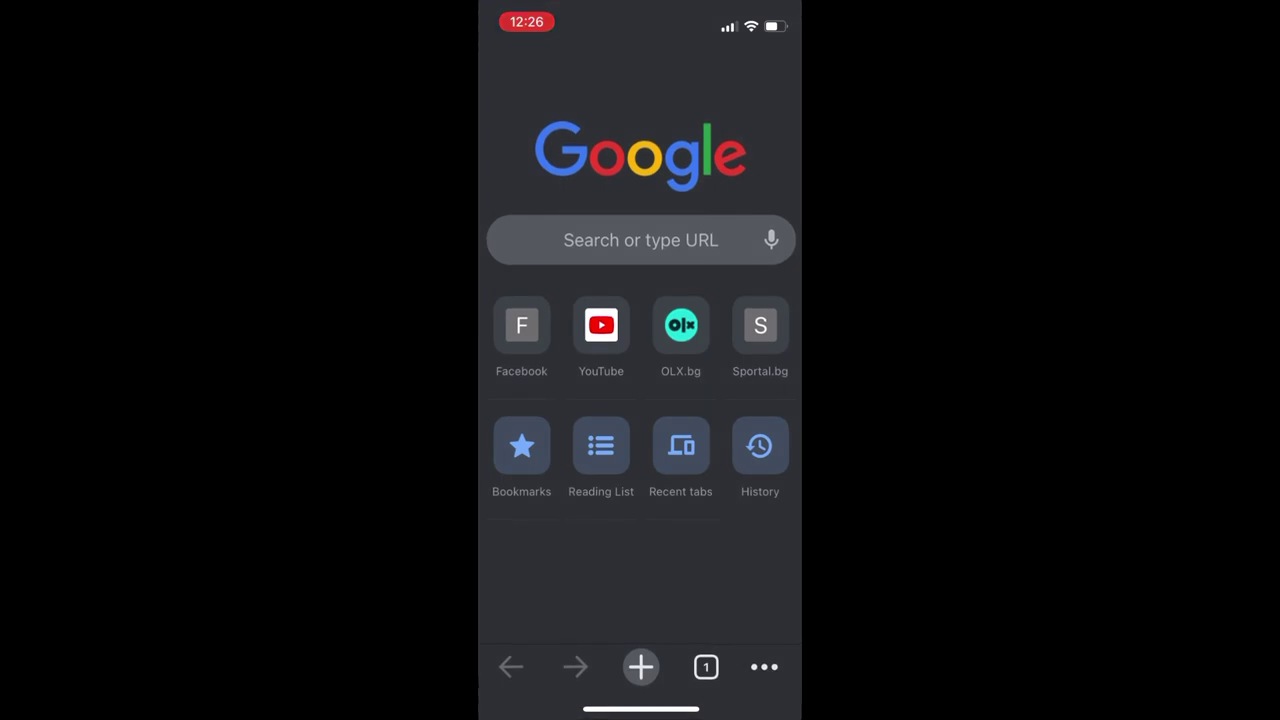
drag(640, 708, 640, 450)
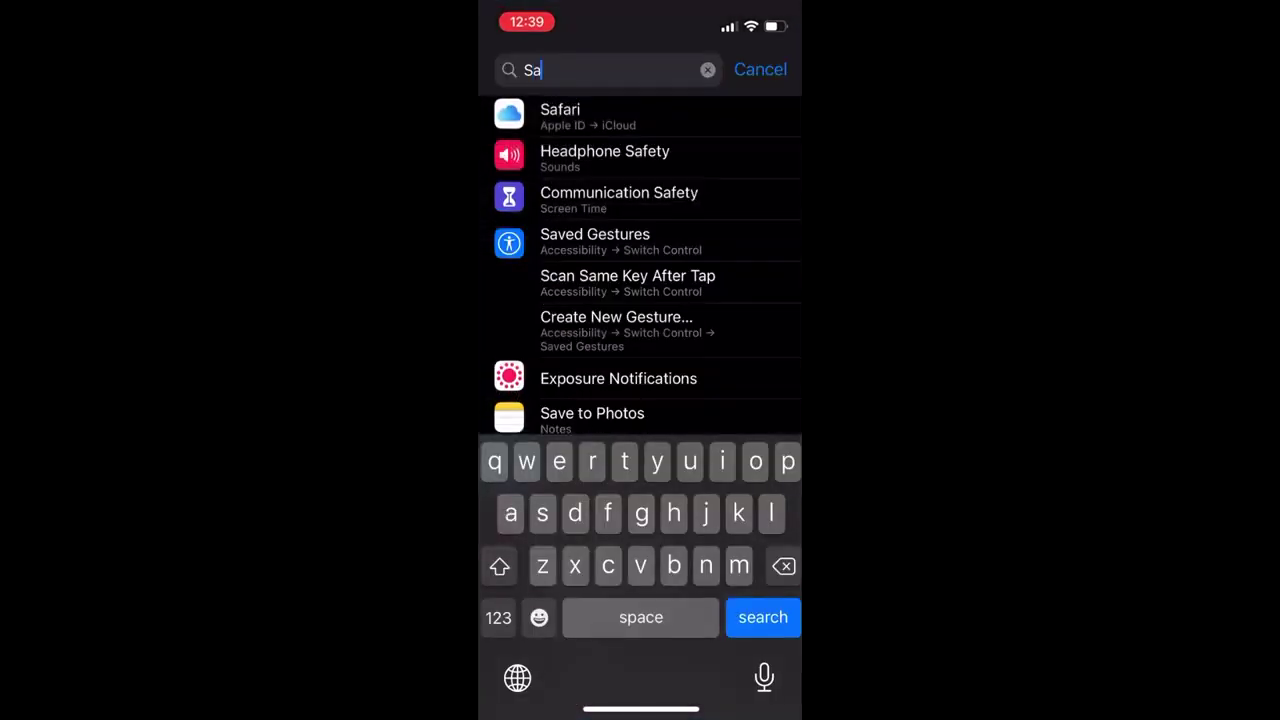
Search Settings for 'Safar' and scroll to the bottom of Safari's settings.
text(far)
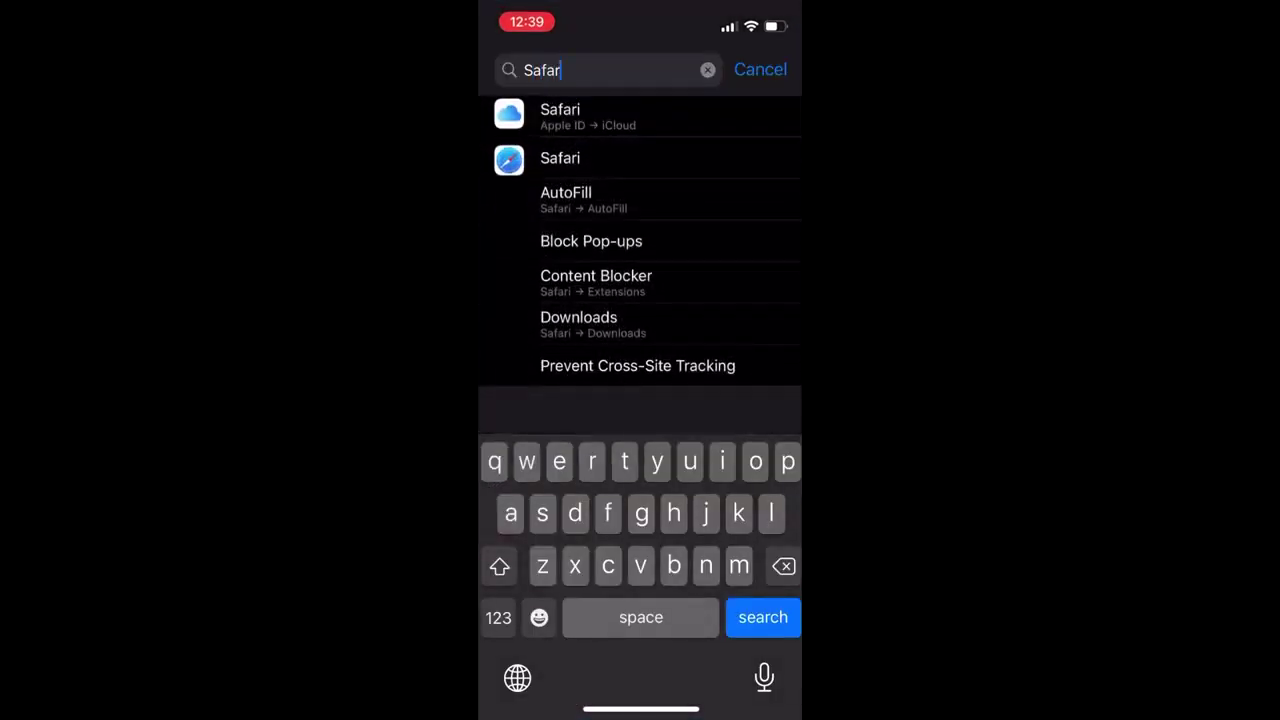
click(560, 158)
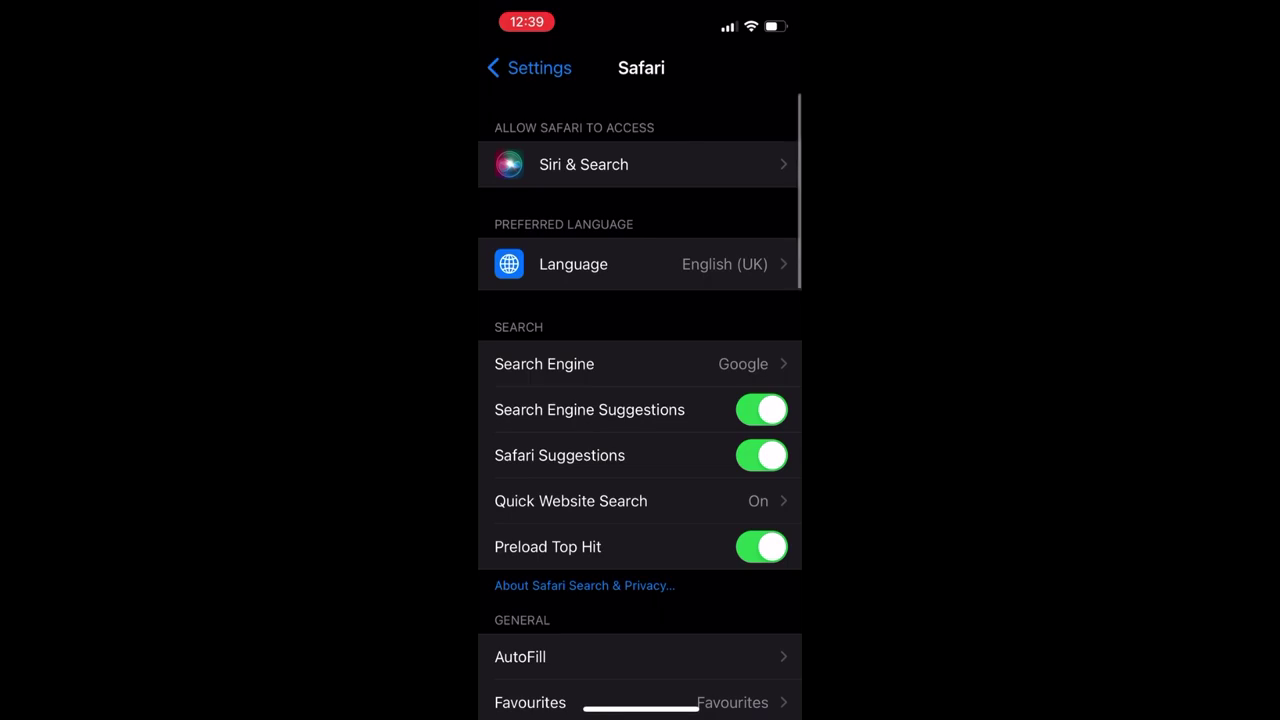
scroll(640, 400, down, 1)
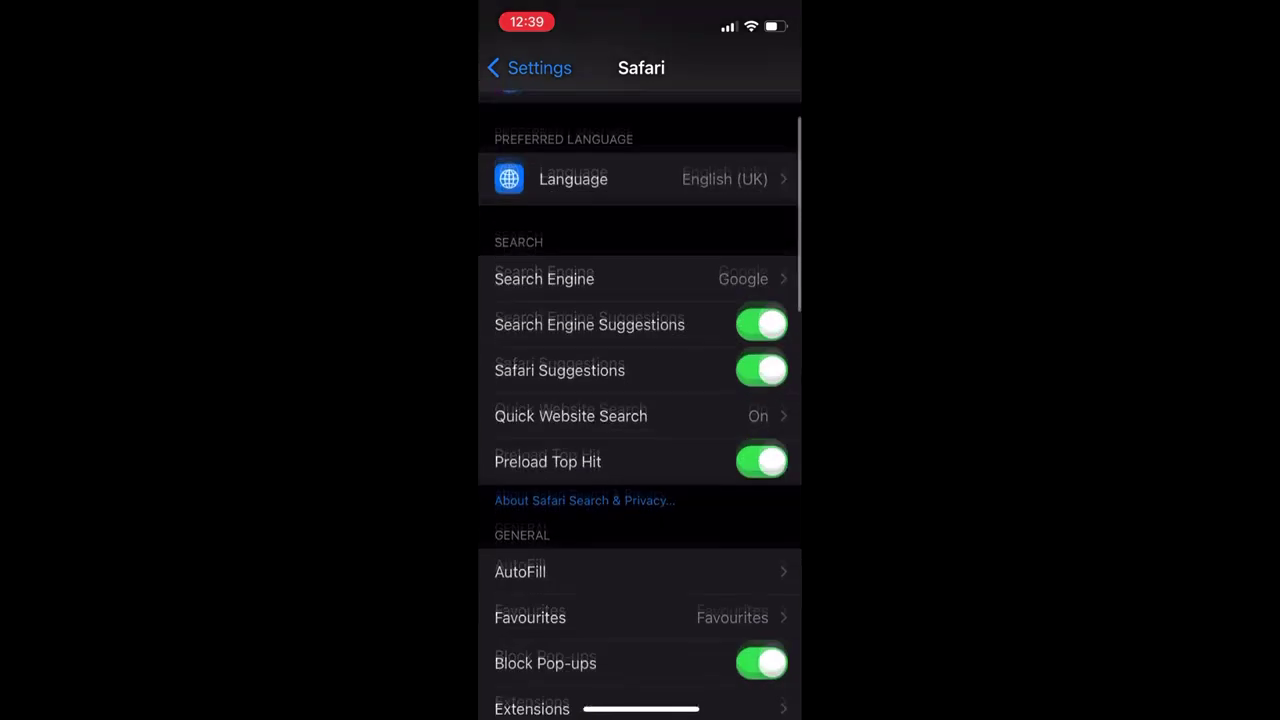
scroll(640, 400, down, 1)
scroll(640, 400, down, 1)
scroll(640, 400, down, 2)
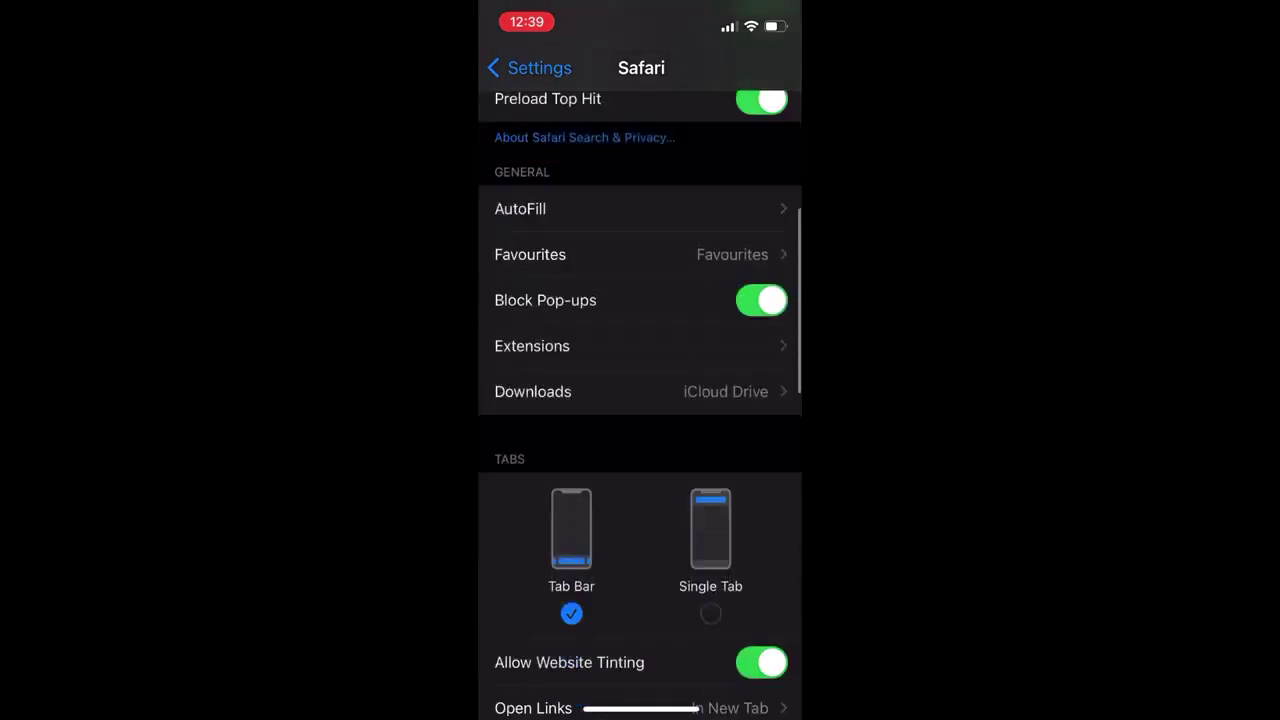
scroll(640, 400, down, 2)
scroll(640, 400, down, 2)
scroll(640, 400, down, 1)
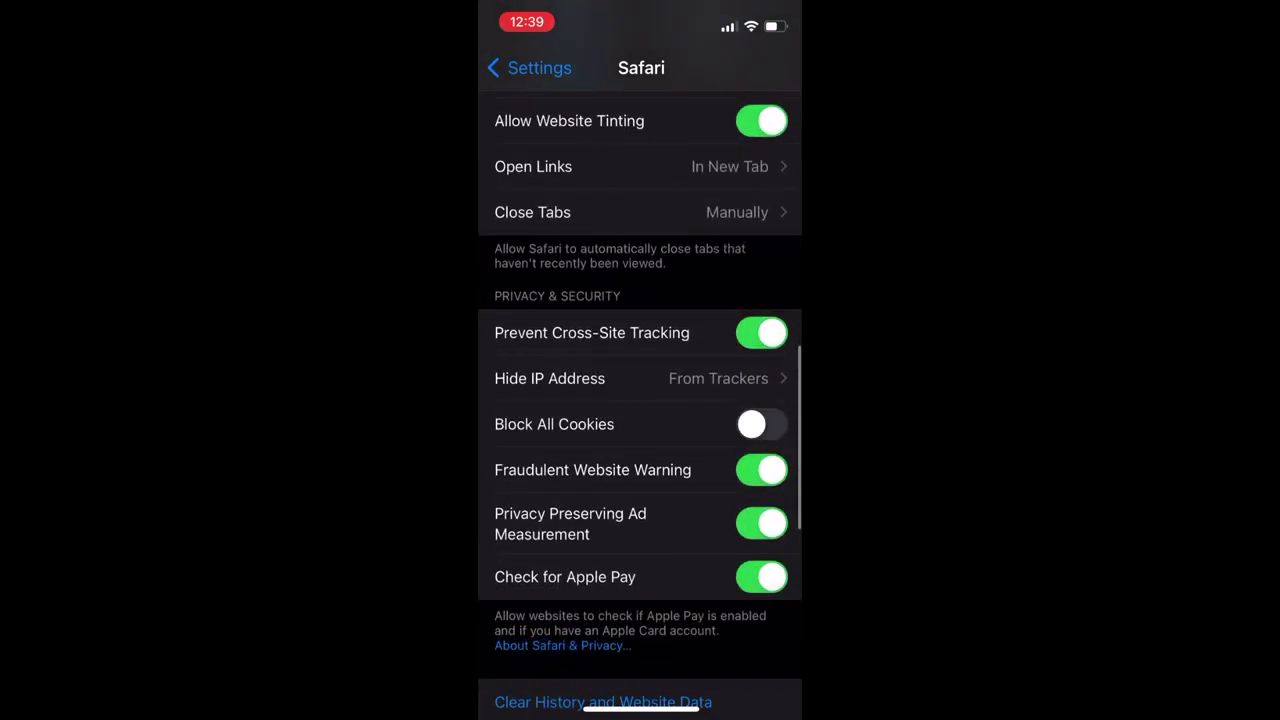
scroll(640, 400, down, 1)
scroll(640, 400, down, 2)
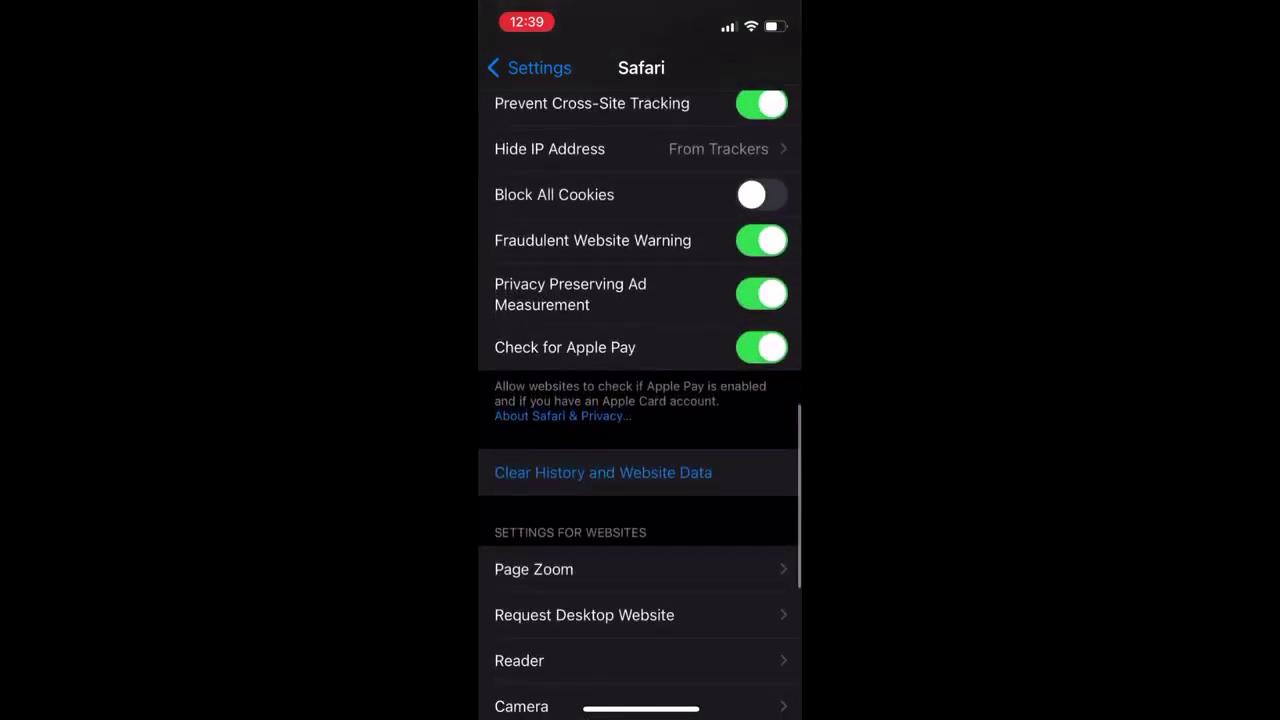
Clear Safari's history and website data, confirm, and return to the home screen.
click(603, 472)
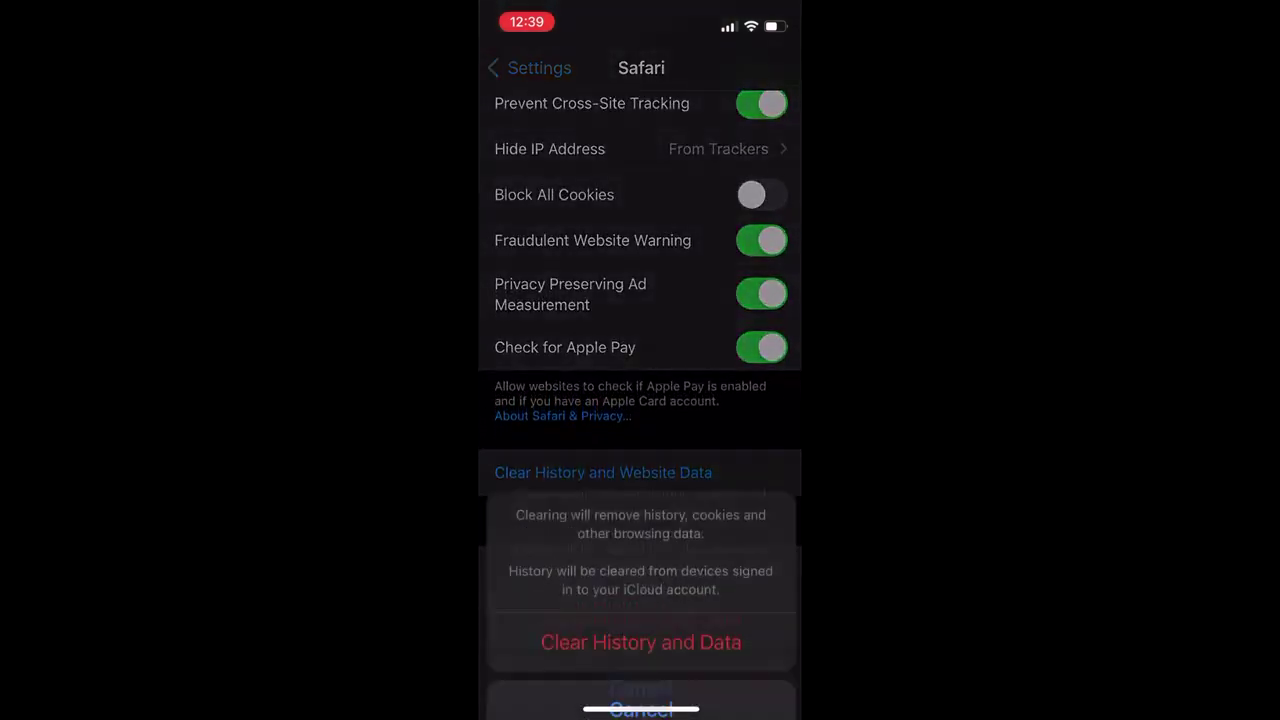
click(641, 660)
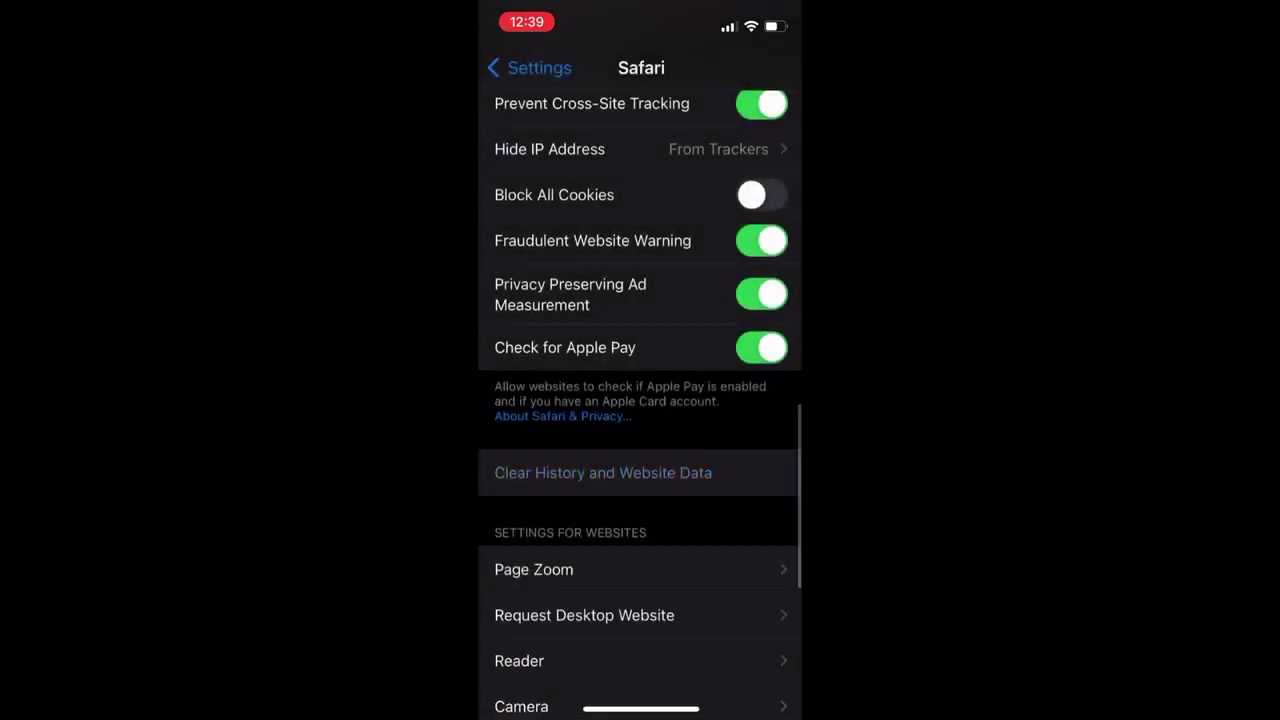
scroll(640, 400, up, 10)
drag(640, 712, 640, 400)
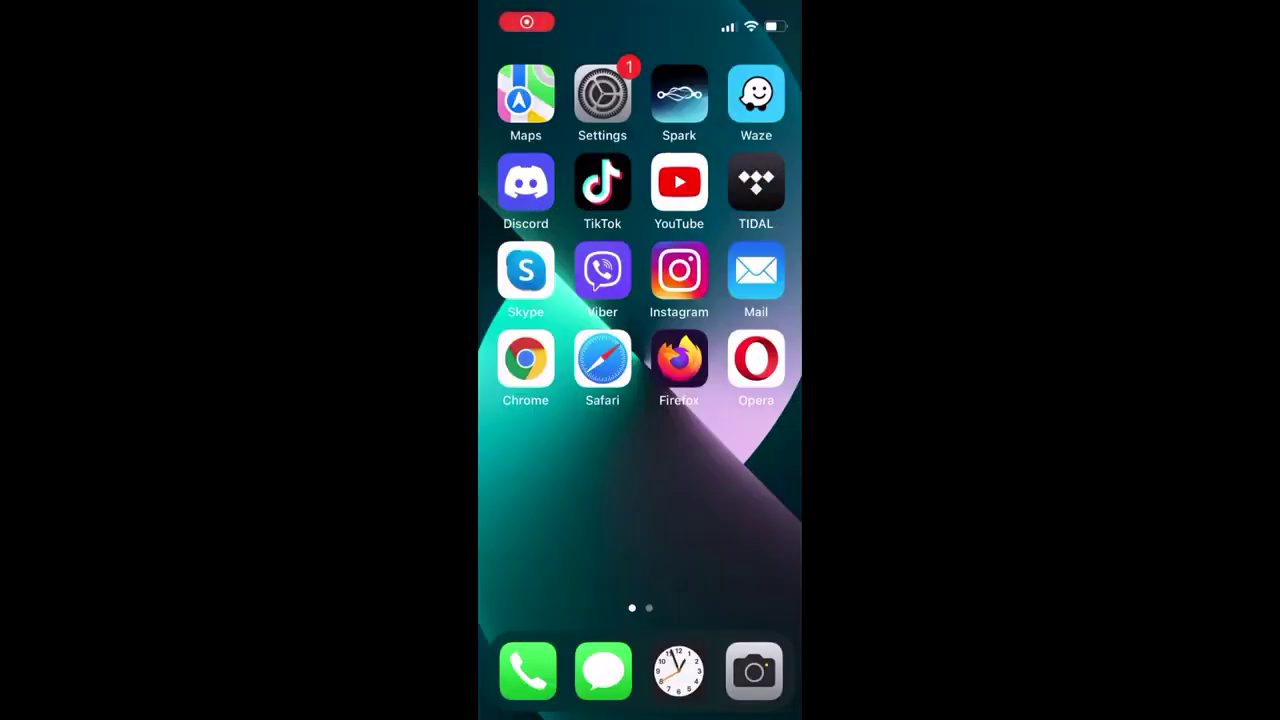
In Firefox settings, reach Data Management and include Downloaded Files in the clearing.
click(679, 360)
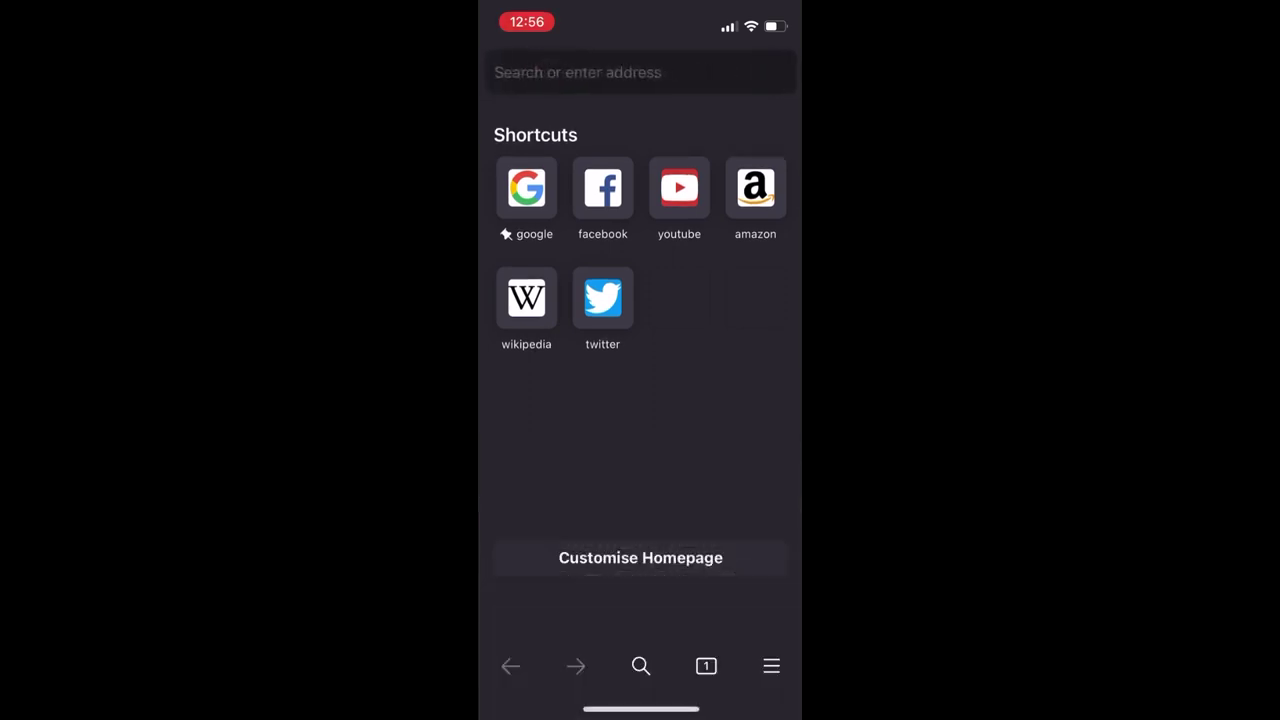
click(771, 666)
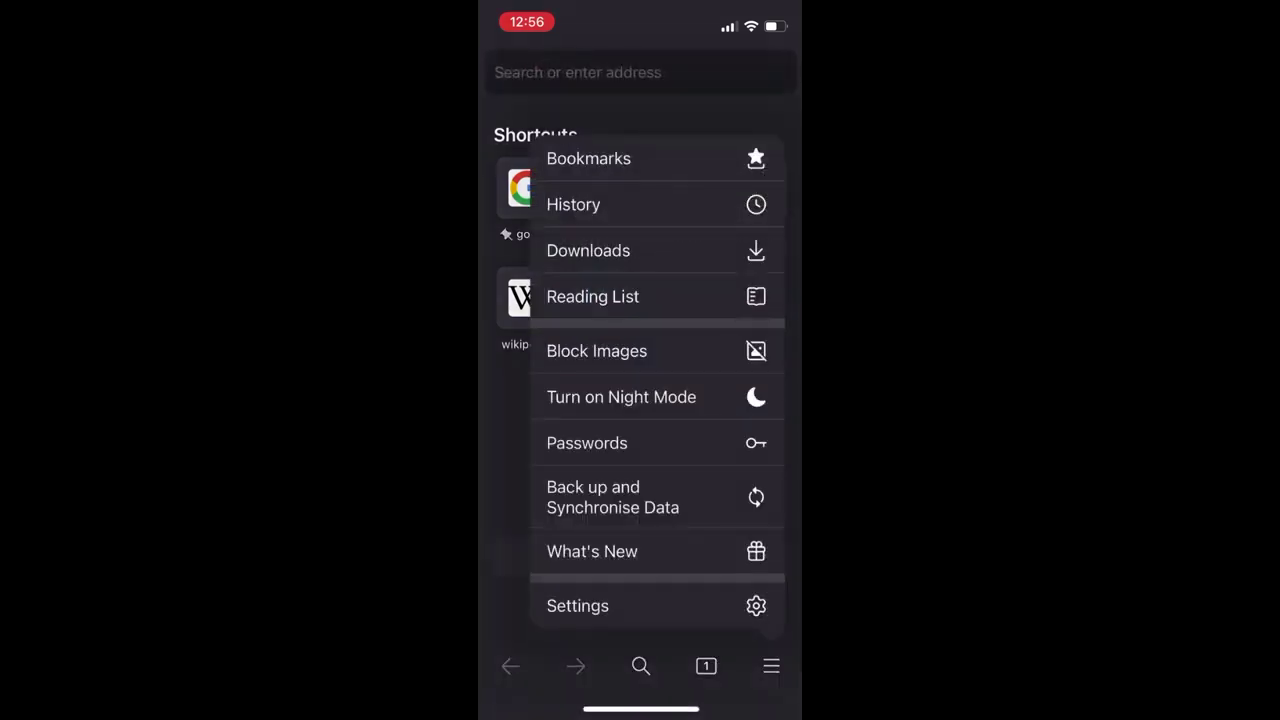
click(577, 605)
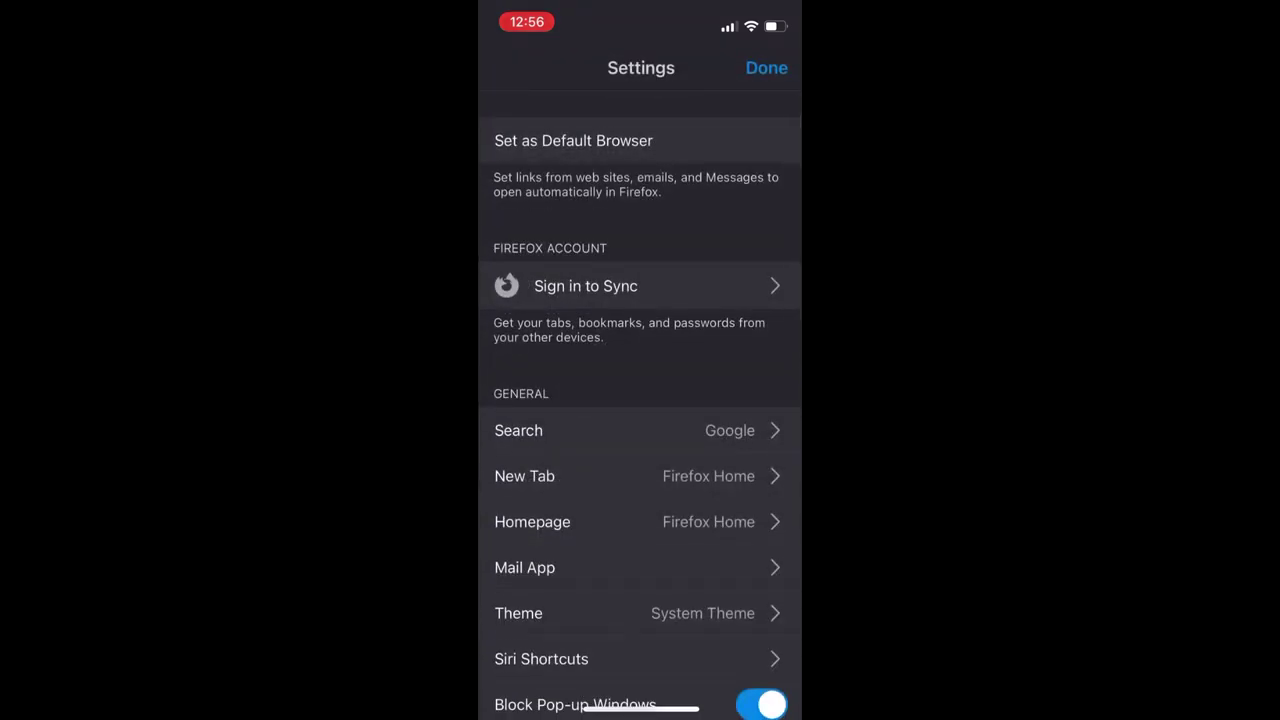
scroll(640, 400, down, 5)
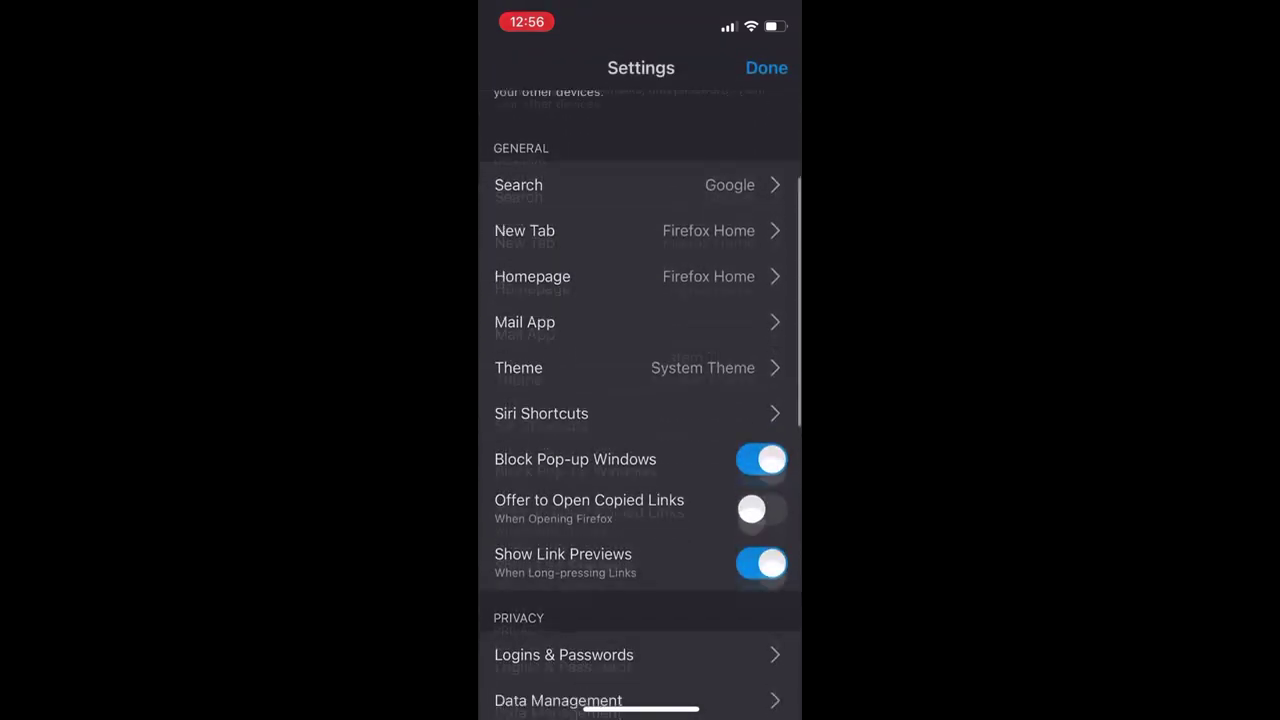
scroll(640, 400, down, 2)
scroll(640, 400, down, 2)
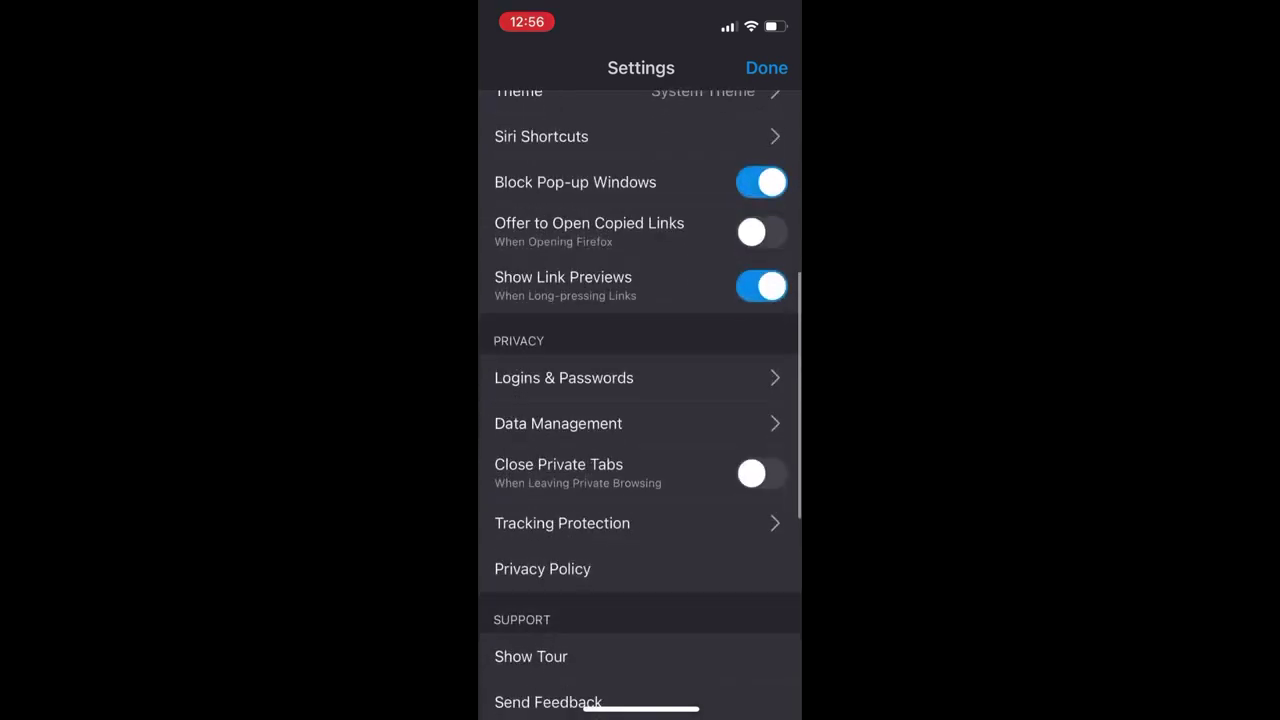
click(558, 423)
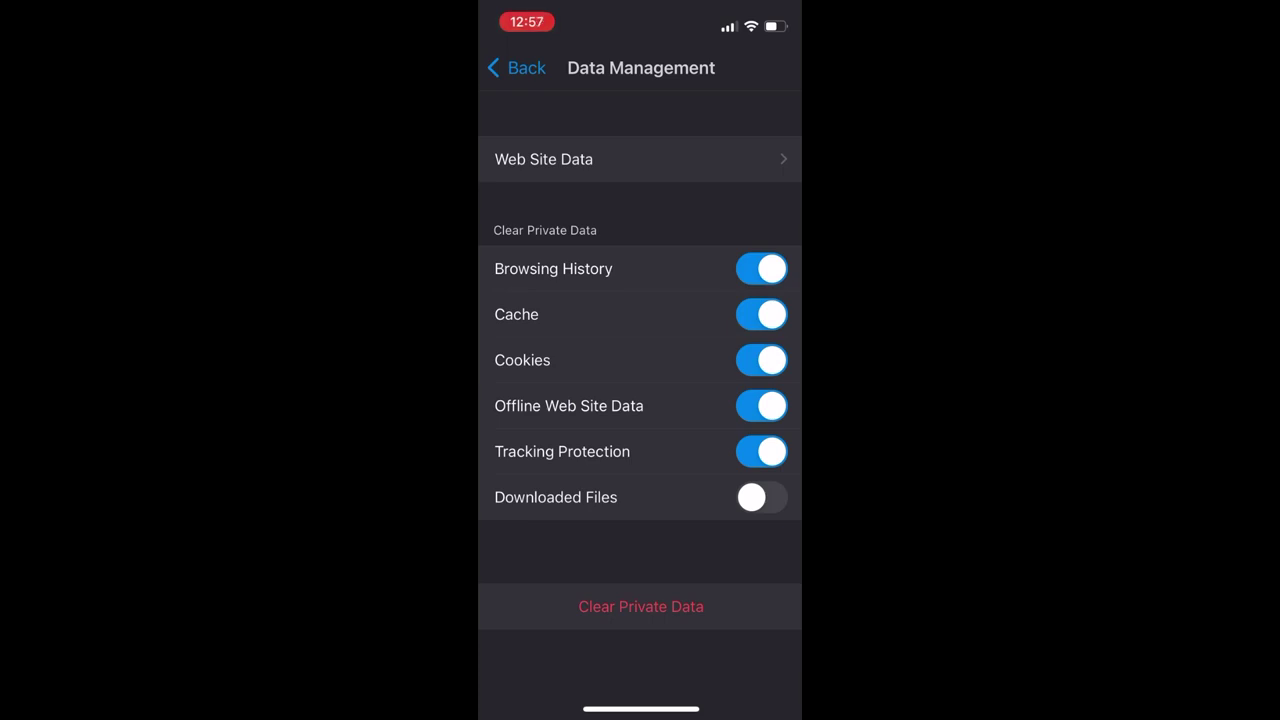
click(761, 497)
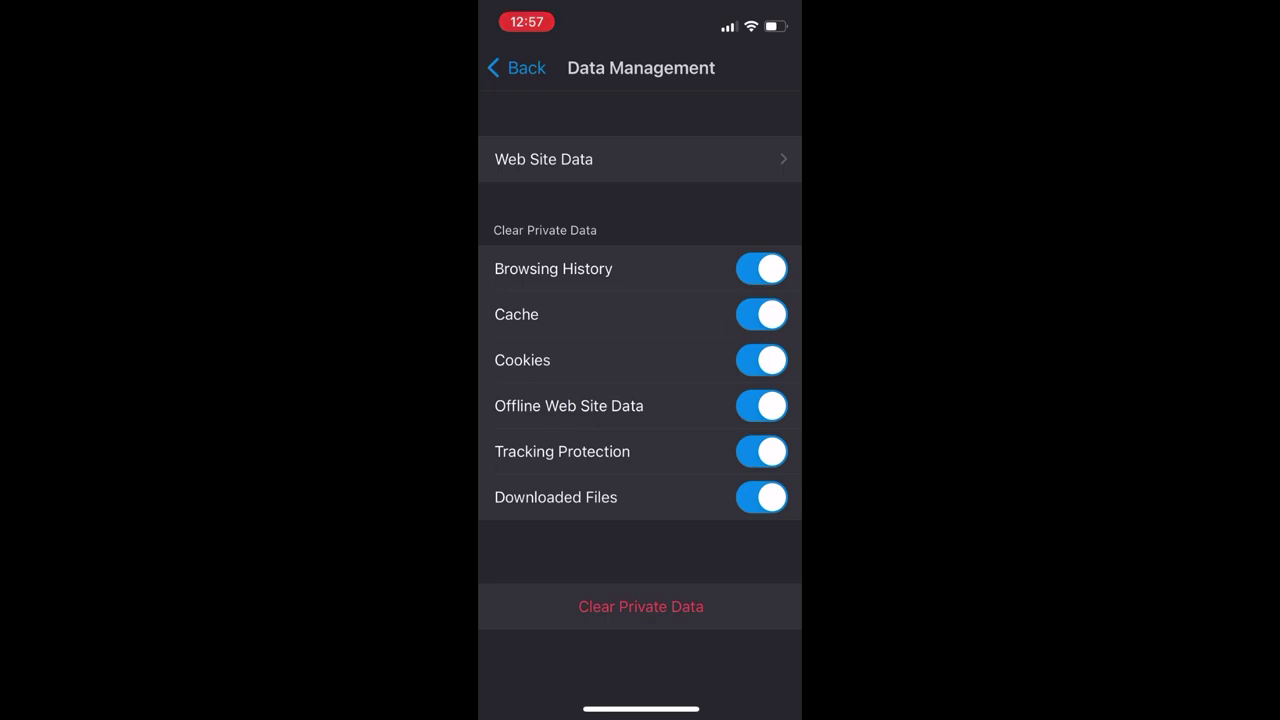
Clear all stored Firefox website data and confirm.
click(543, 159)
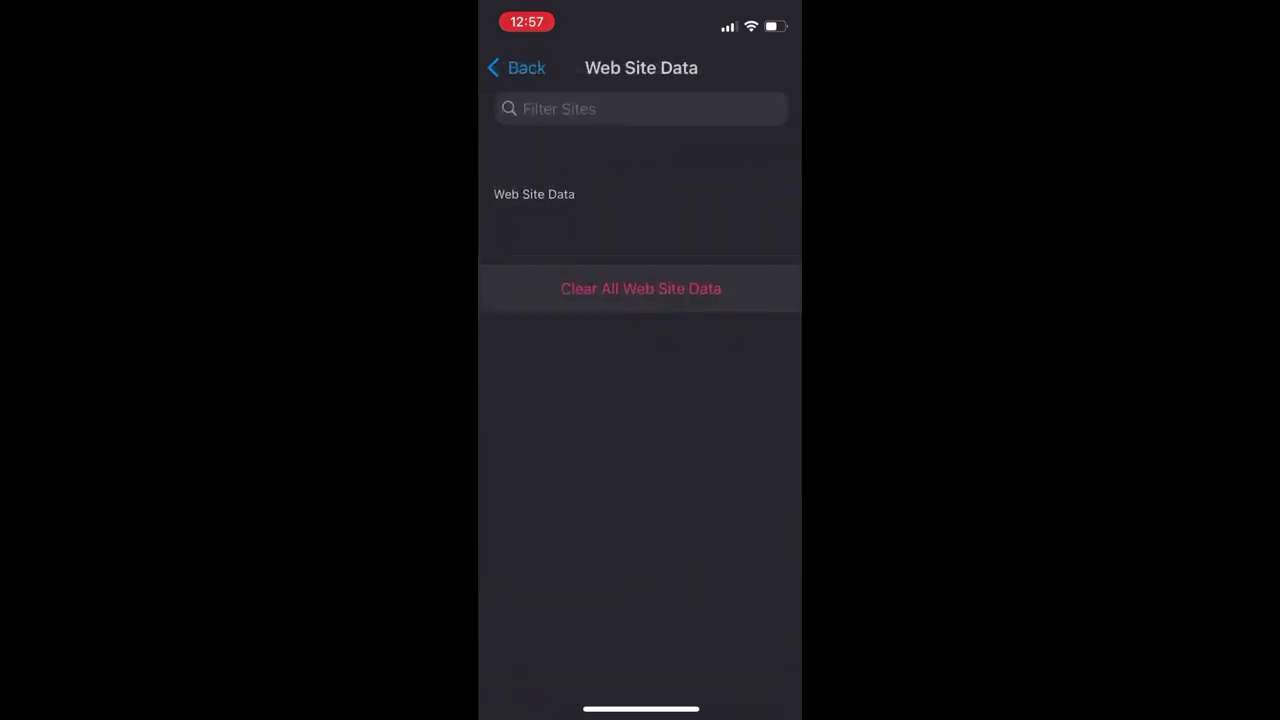
click(640, 288)
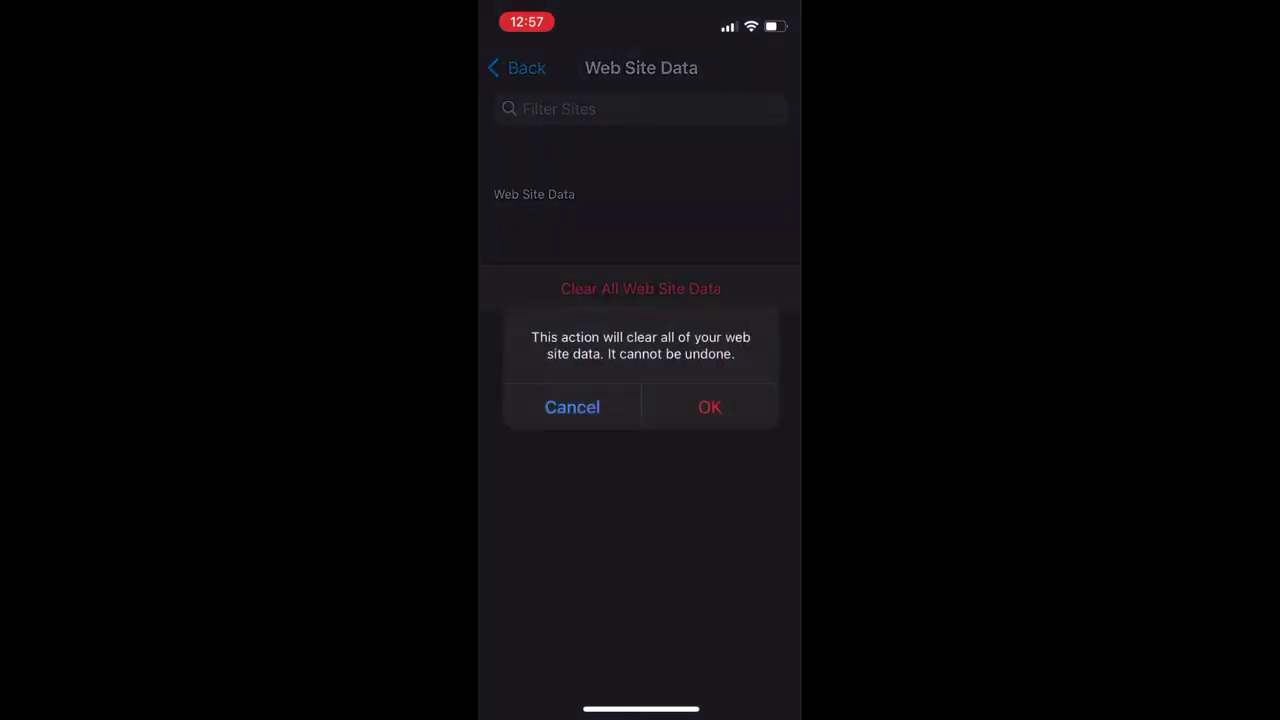
click(709, 407)
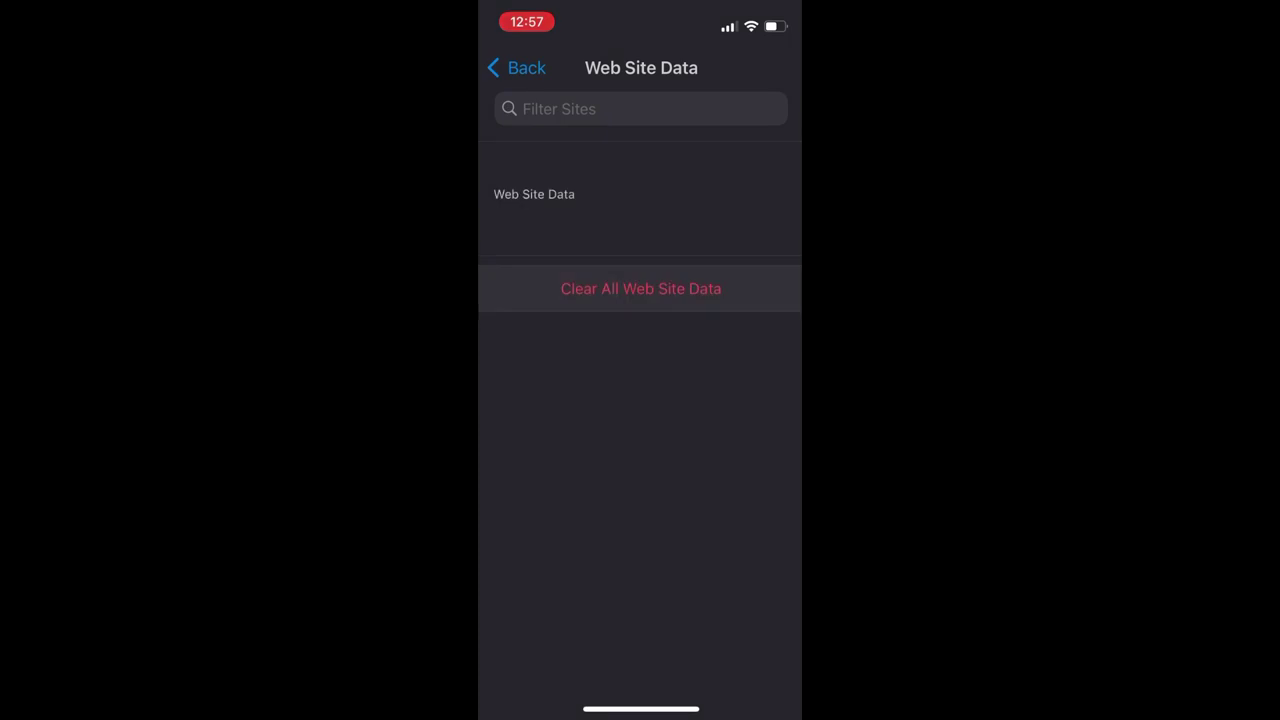
click(516, 67)
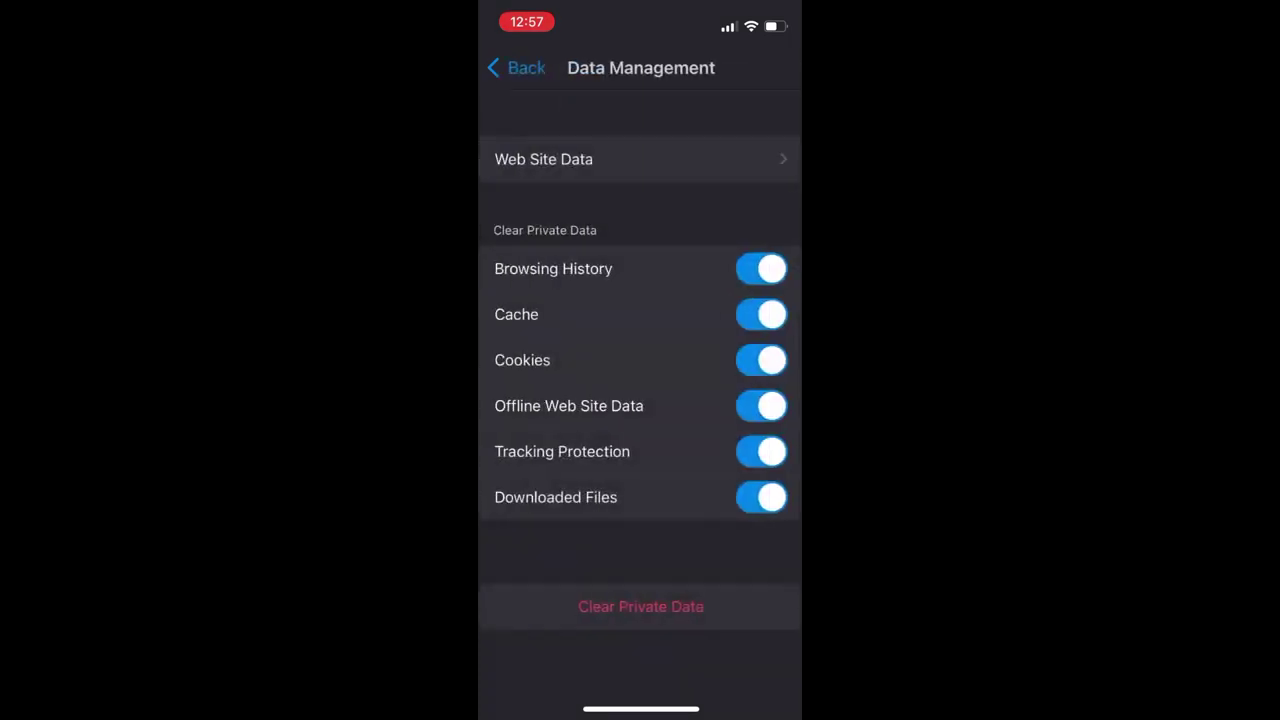
Clear Firefox's private data, confirm, and leave Firefox for the home screen.
click(640, 606)
click(709, 407)
click(516, 67)
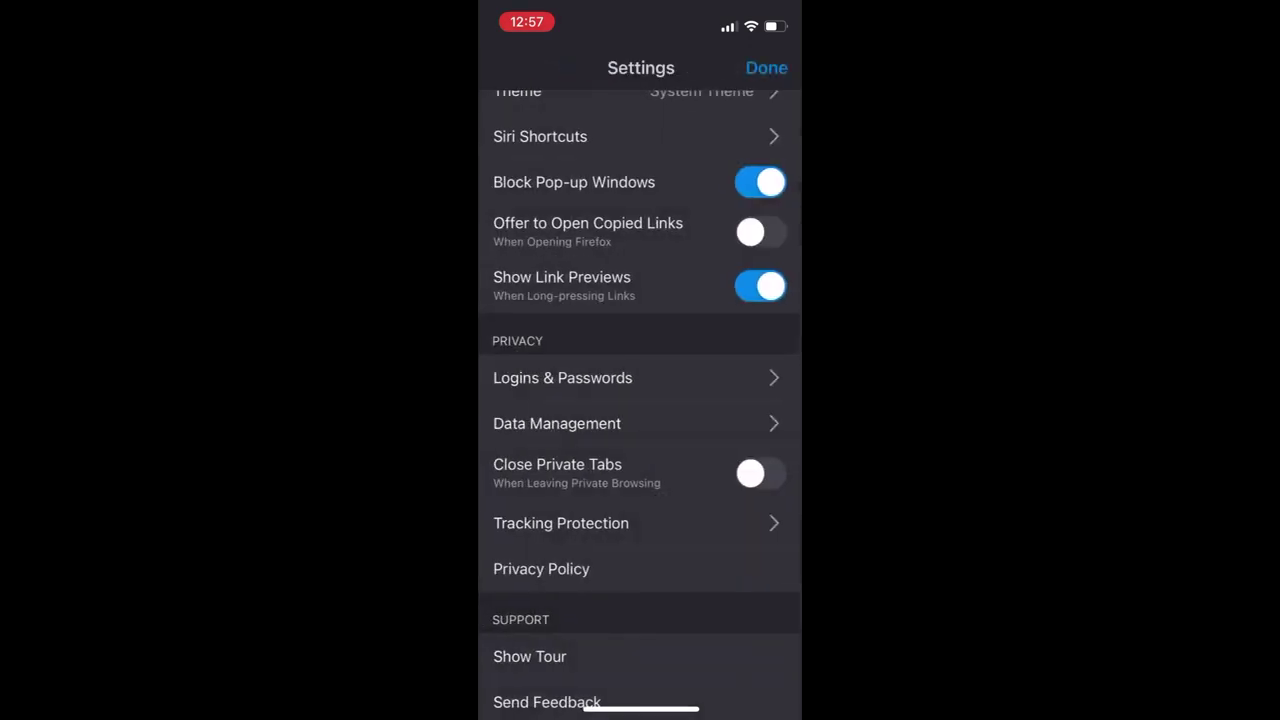
drag(640, 708, 640, 400)
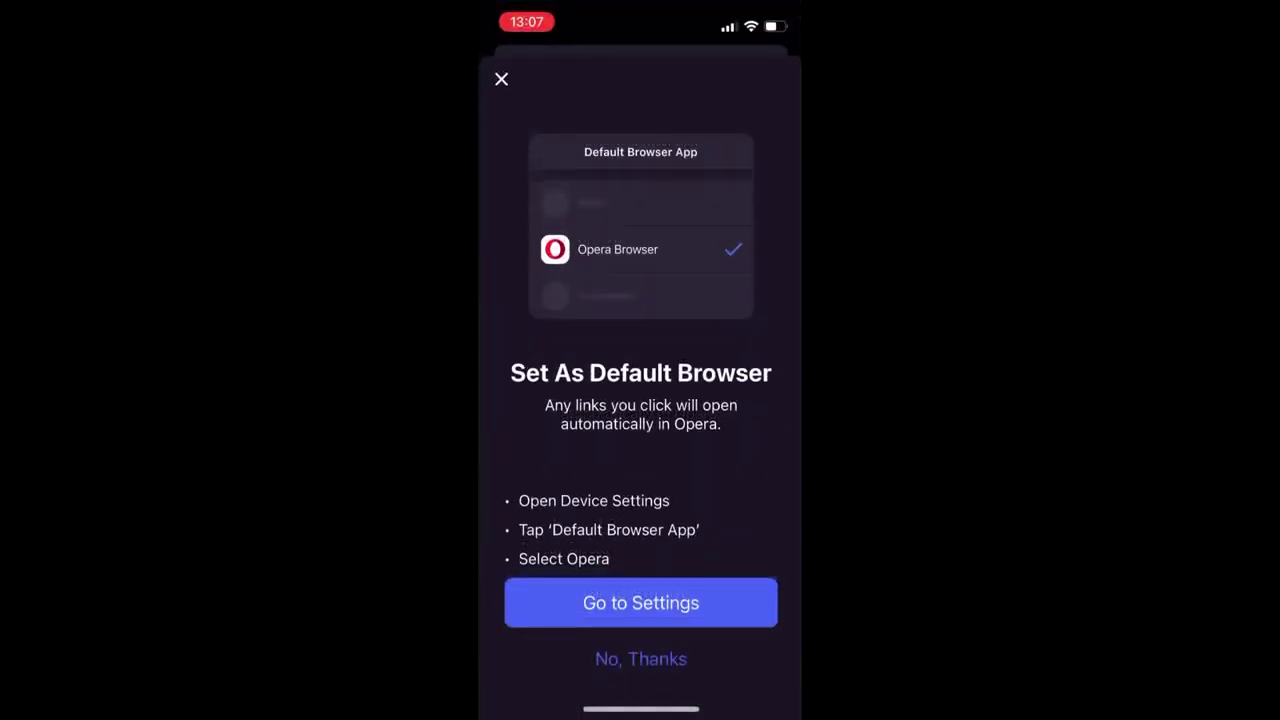
Dismiss Opera's default-browser prompt and clear its history, cookies and cached files from Settings.
click(640, 658)
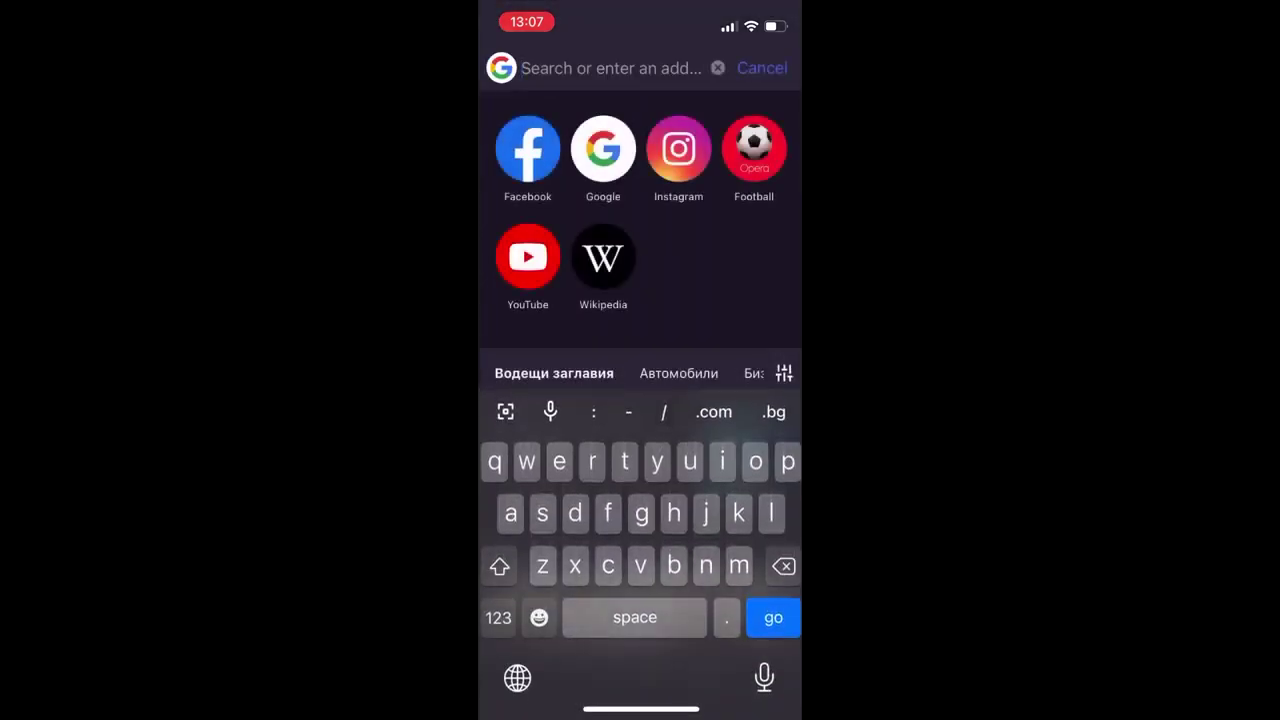
click(762, 67)
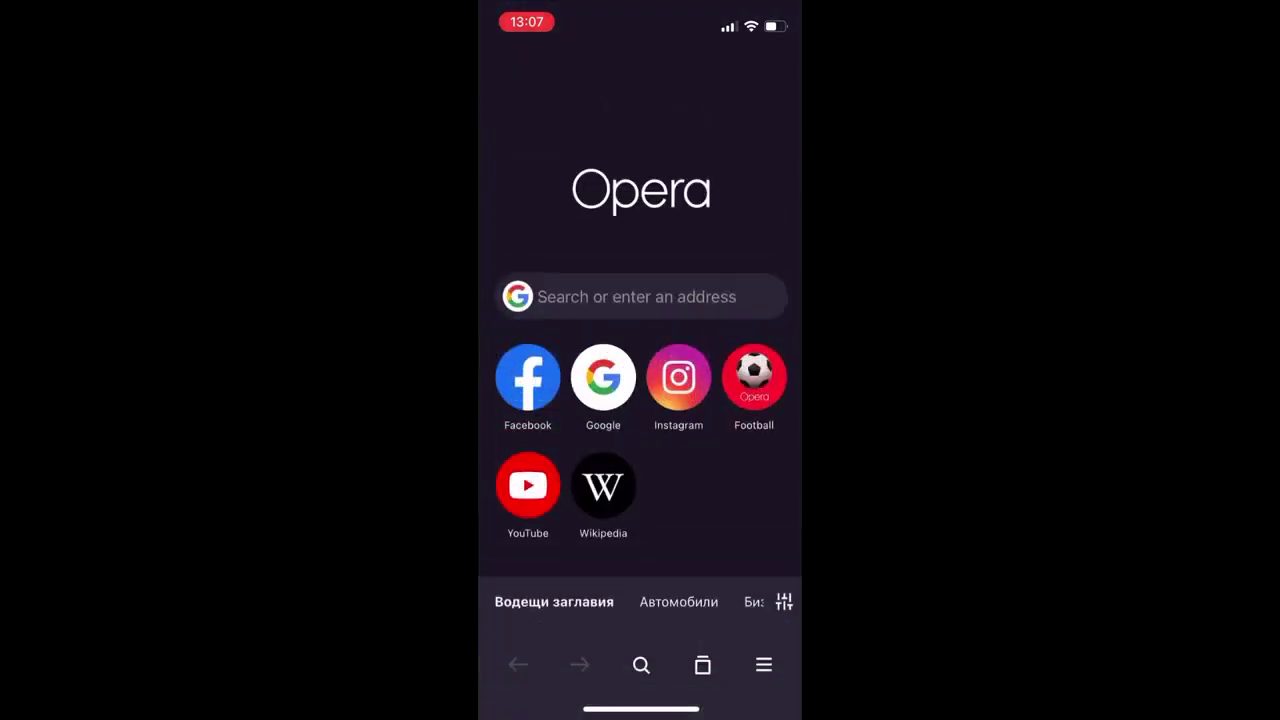
click(763, 665)
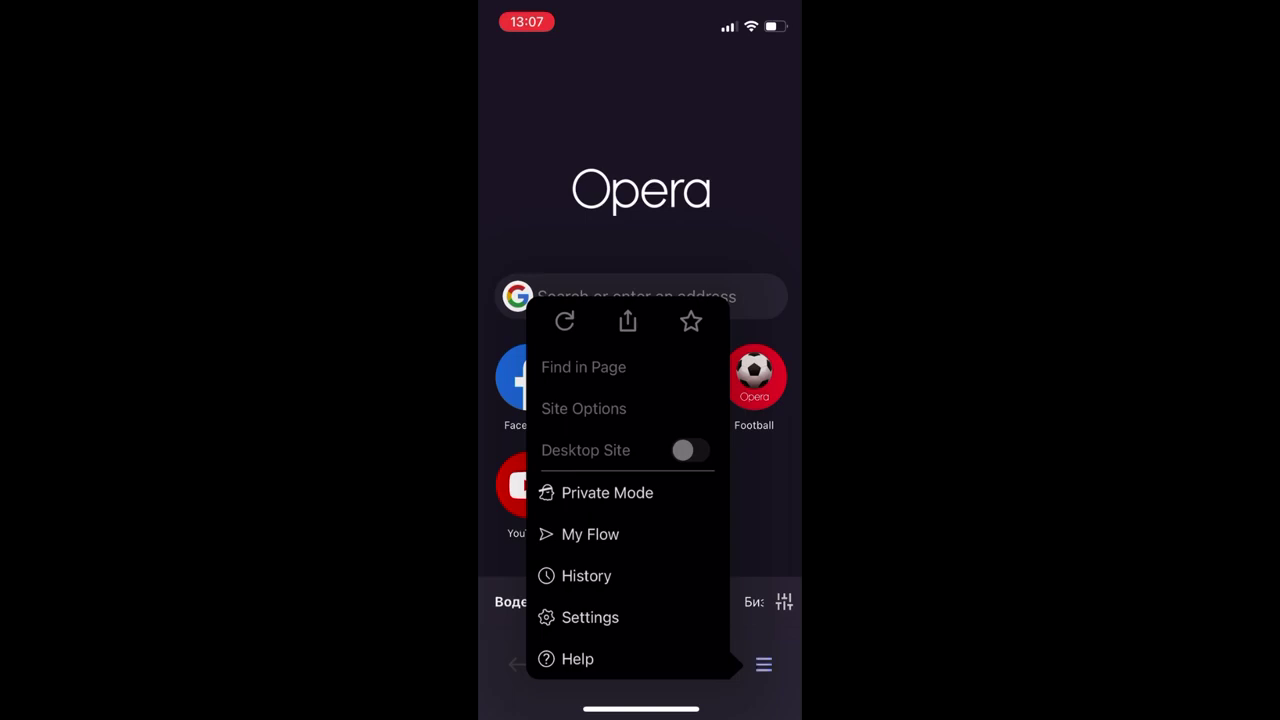
click(590, 617)
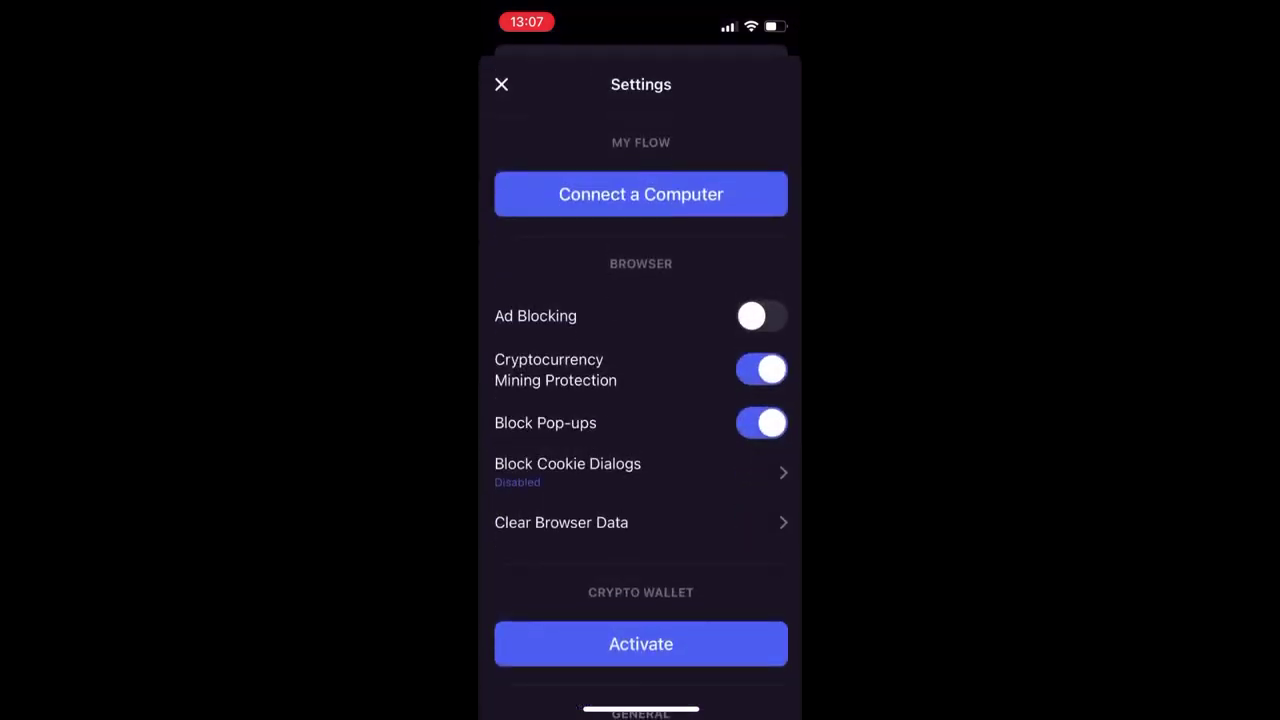
click(561, 522)
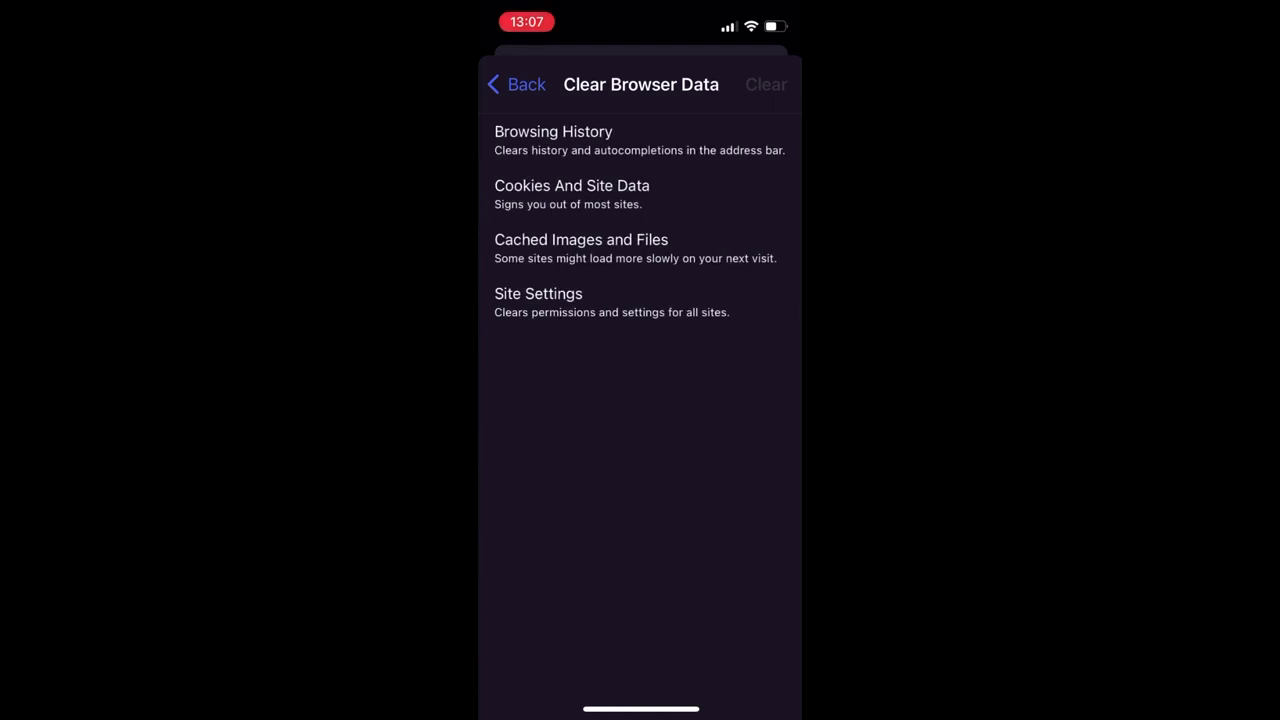
click(600, 140)
click(600, 248)
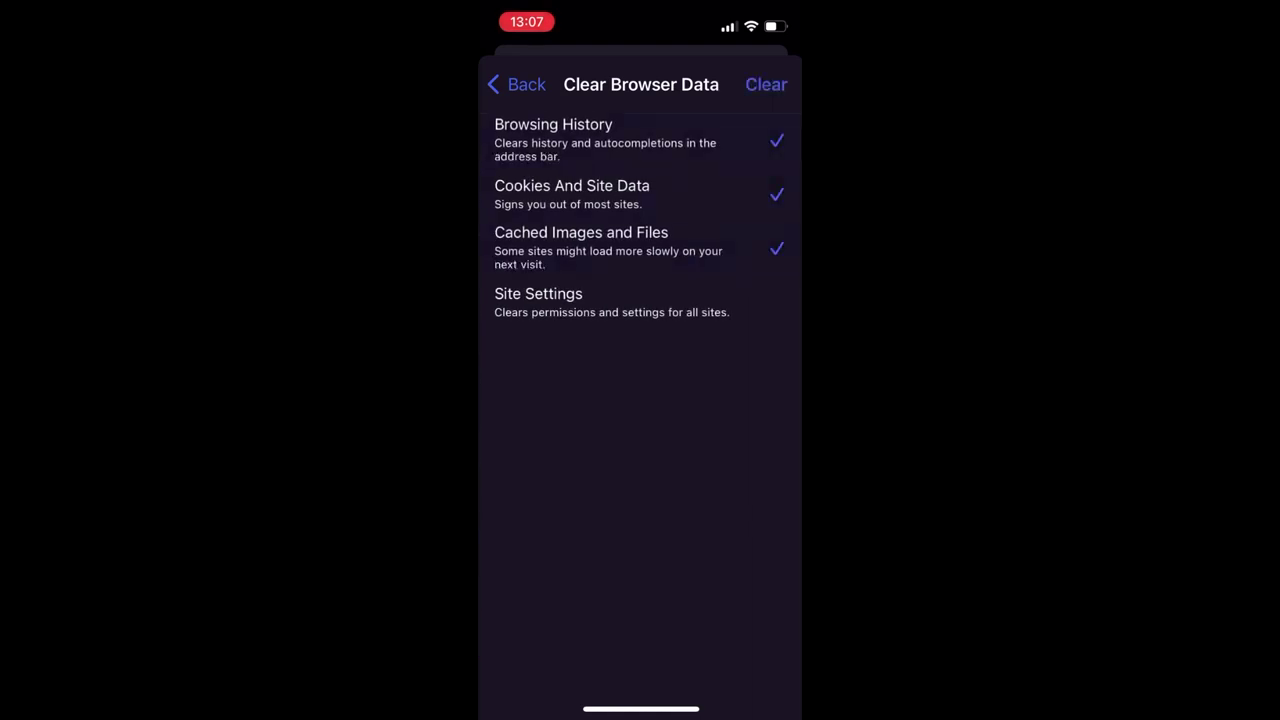
click(766, 84)
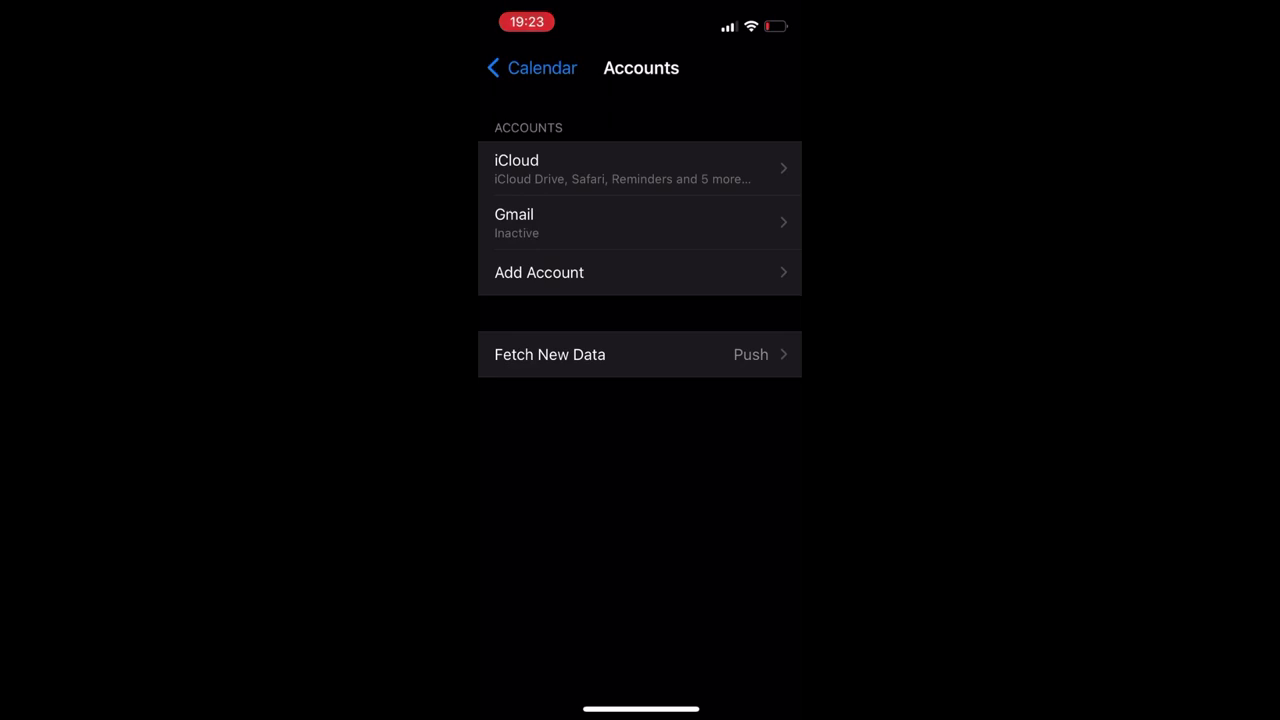
View the Gmail account's Mail, Contacts, Calendars and Notes sync toggles under Calendar Accounts.
click(640, 222)
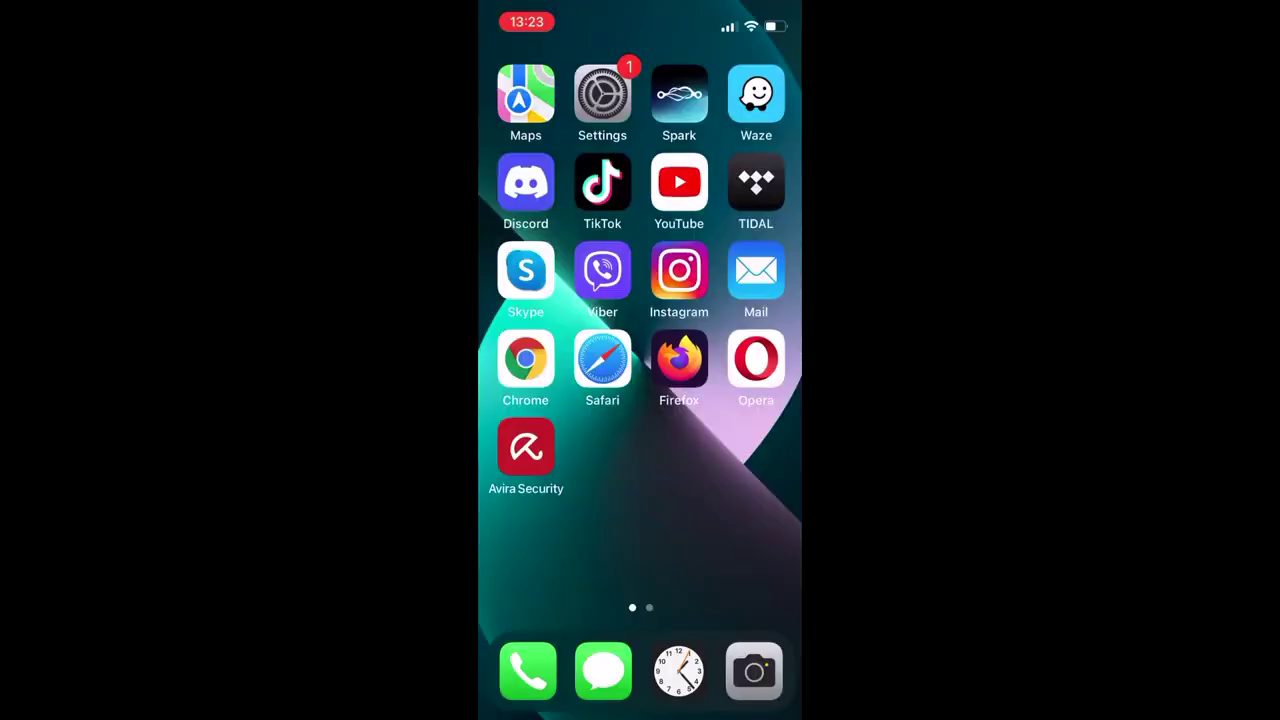
Show the Last 10 Days of battery usage and compare per-app activity and battery percentages.
click(602, 94)
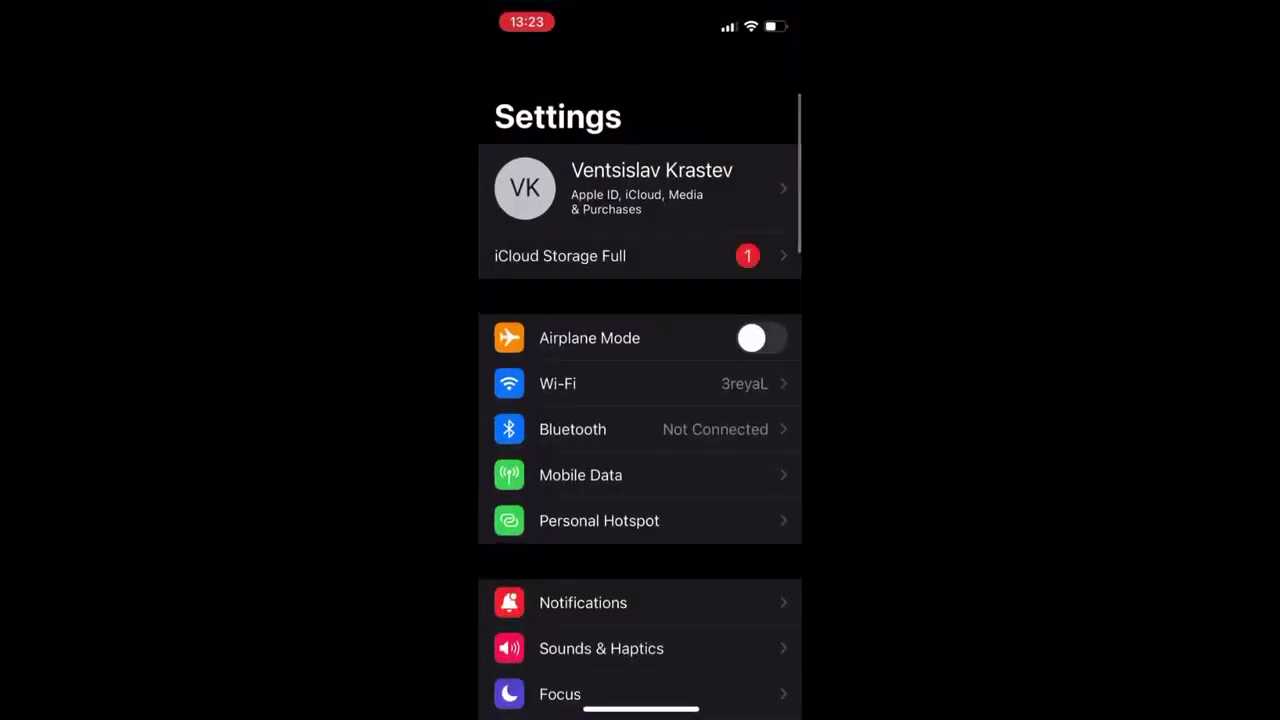
scroll(640, 400, down, 10)
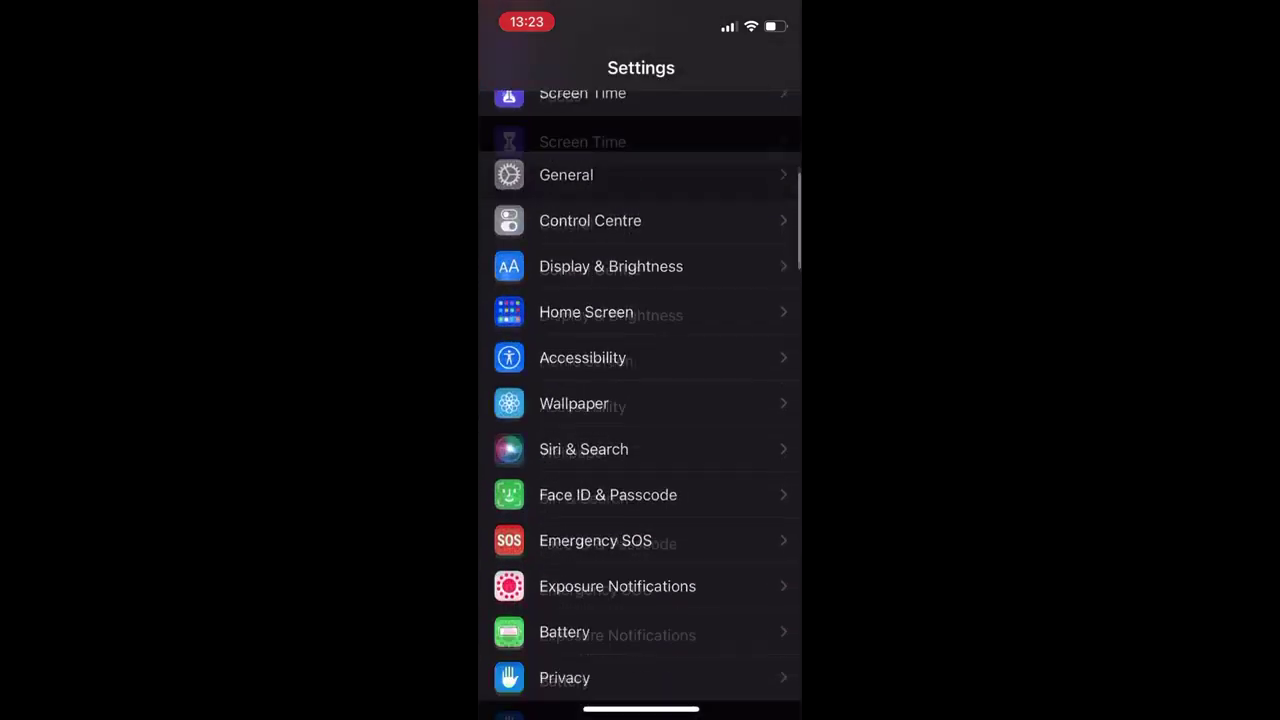
click(564, 399)
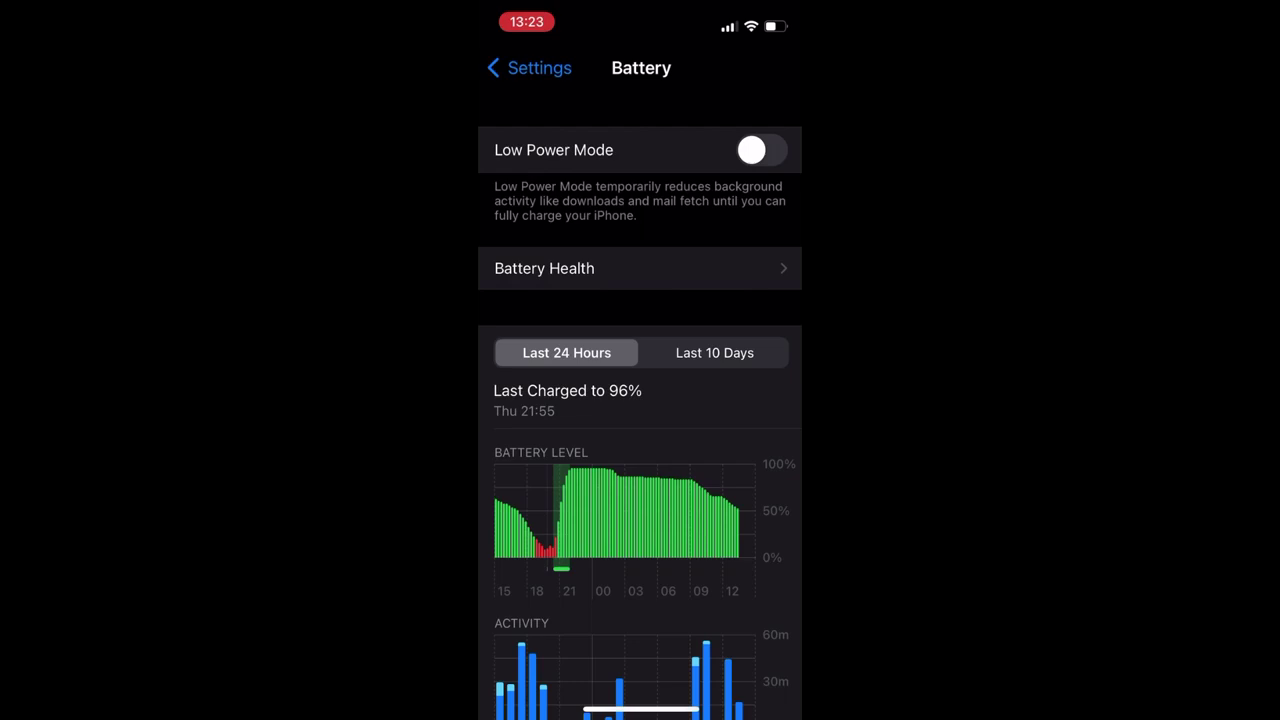
click(714, 352)
scroll(640, 400, down, 10)
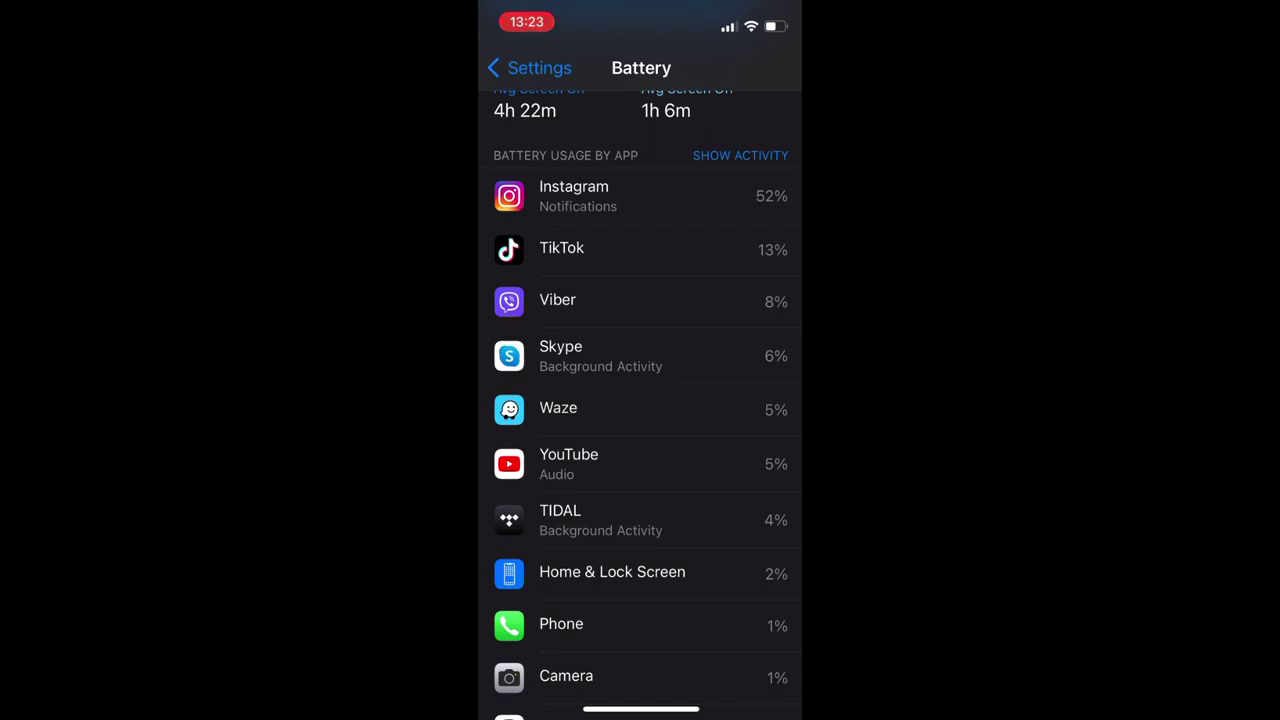
click(740, 155)
click(718, 155)
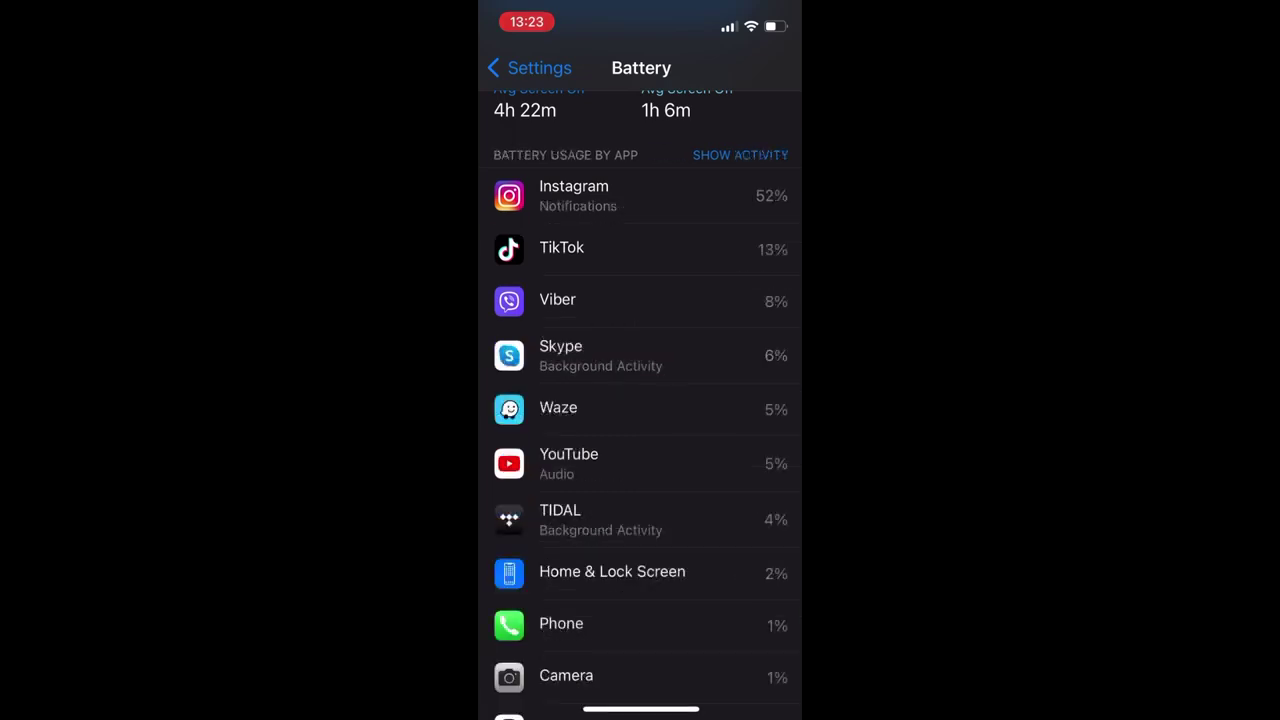
scroll(640, 400, up, 5)
scroll(640, 400, up, 2)
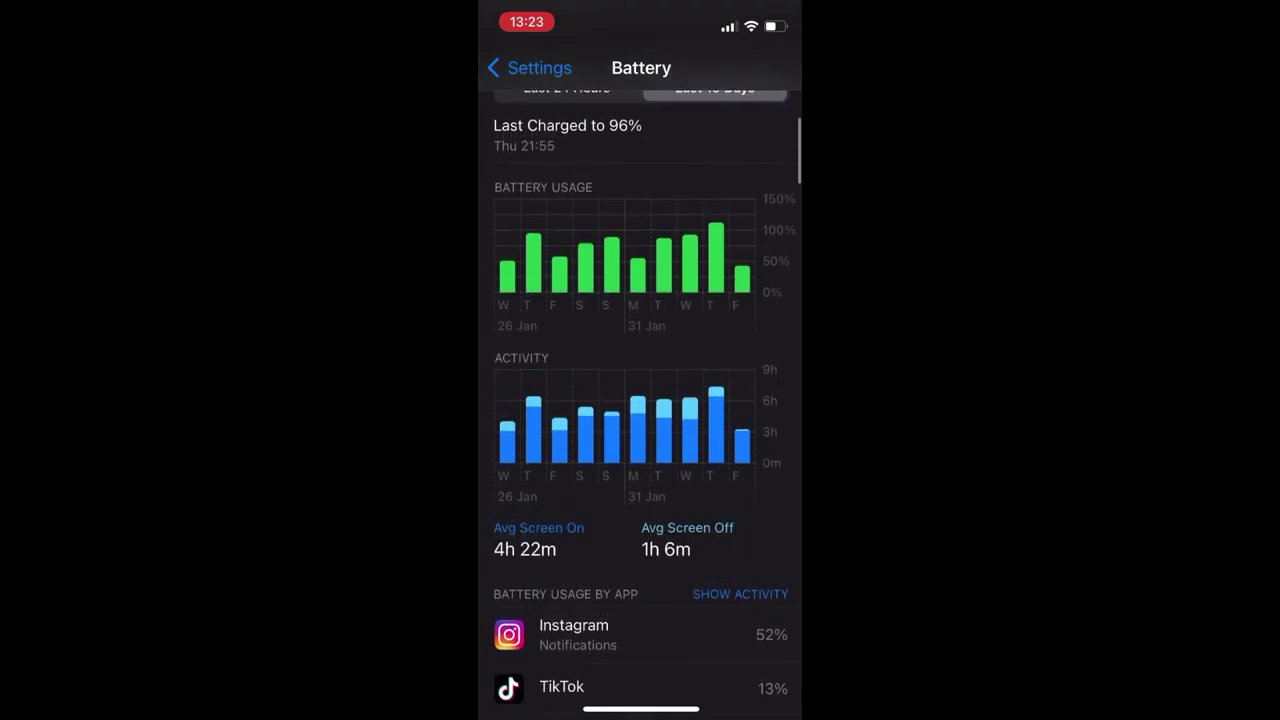
scroll(640, 400, up, 3)
scroll(640, 400, up, 3)
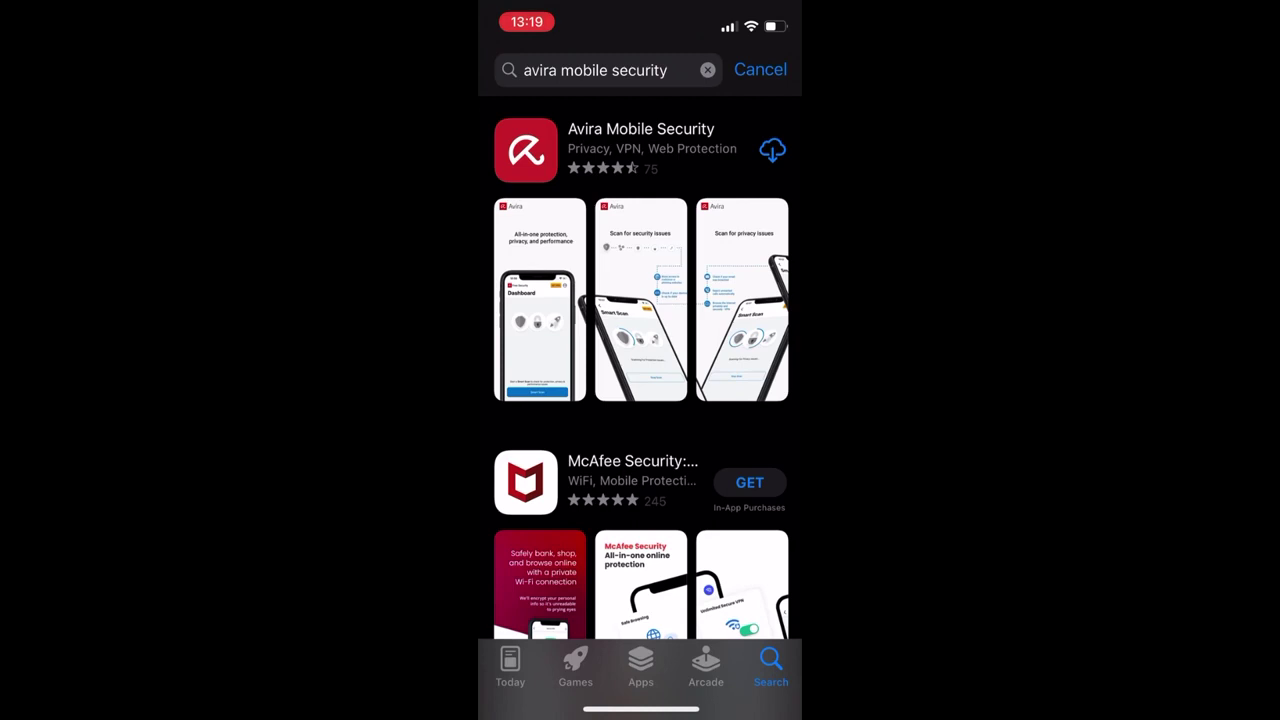
Download Avira Mobile Security from the search results and launch it.
click(772, 150)
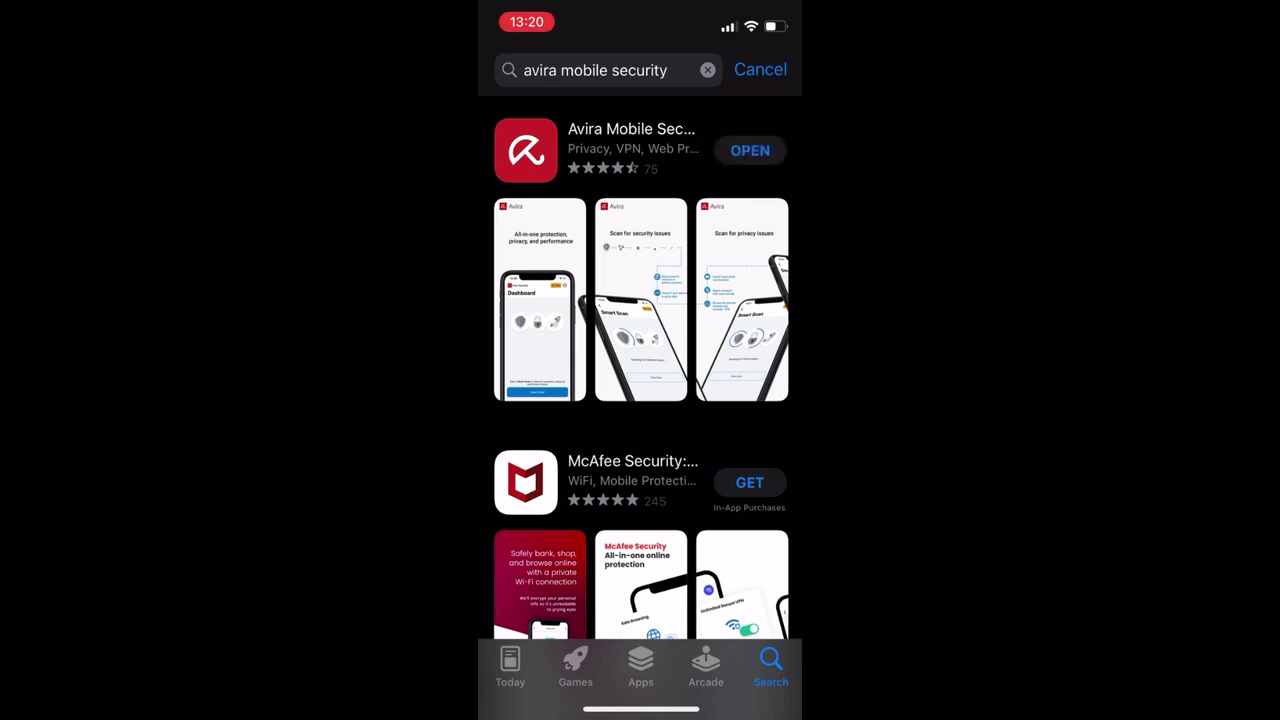
click(750, 150)
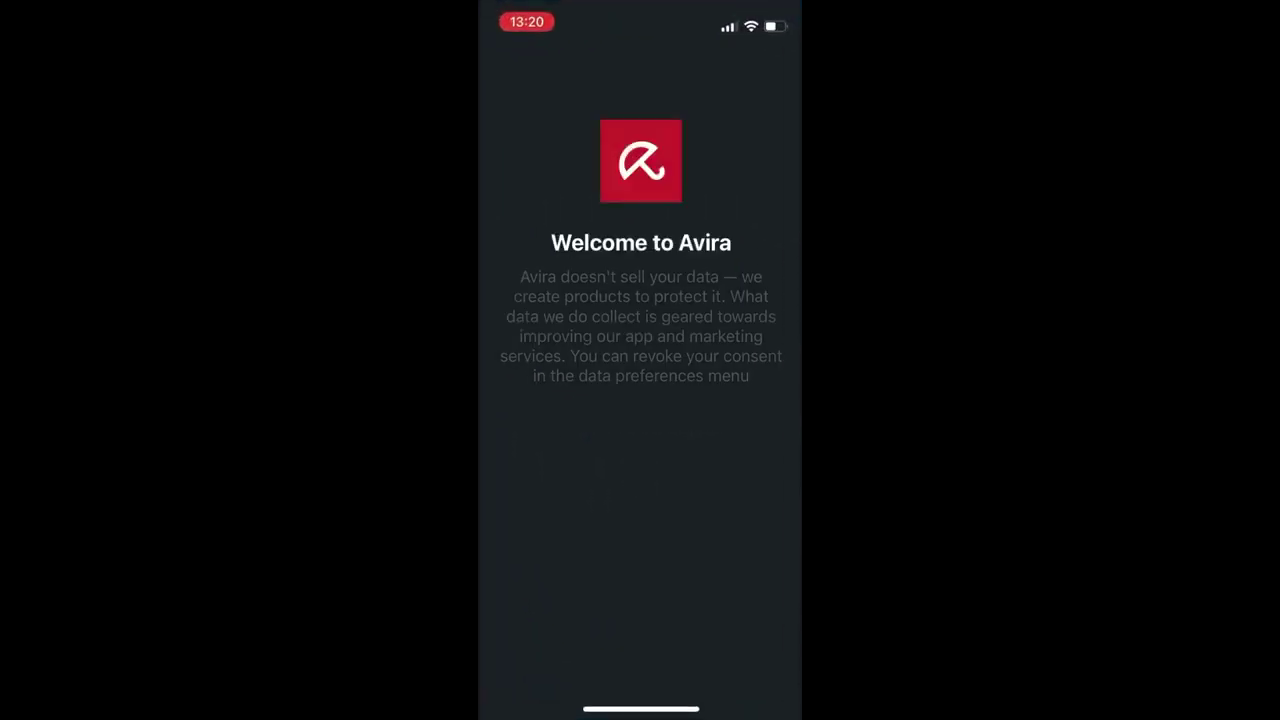
Accept Avira's terms, decline notifications, and start a Smart Scan.
click(641, 460)
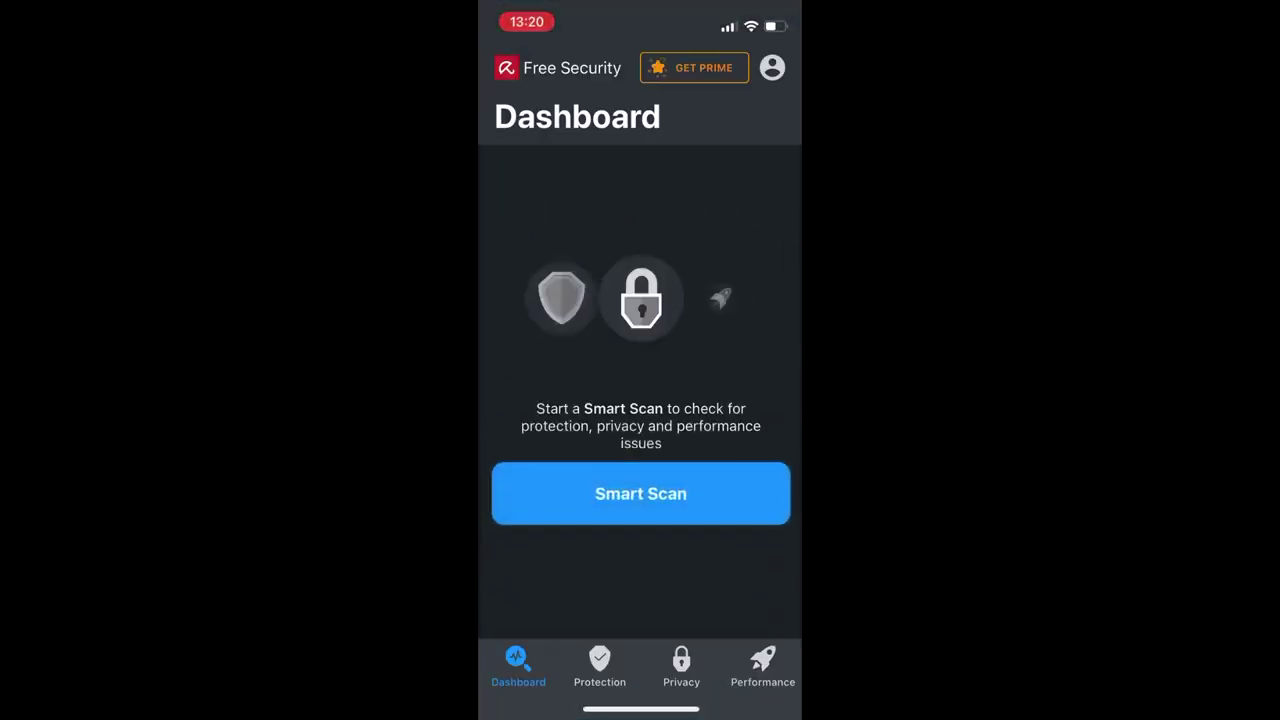
click(504, 66)
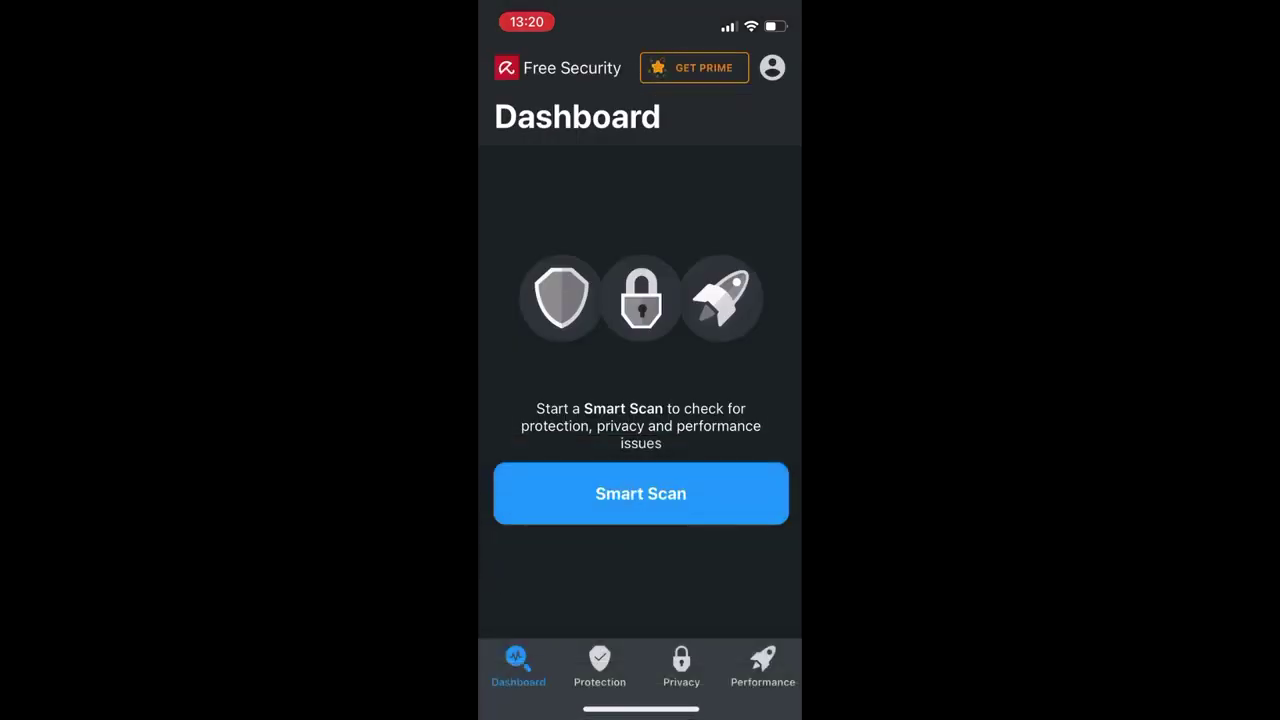
click(641, 437)
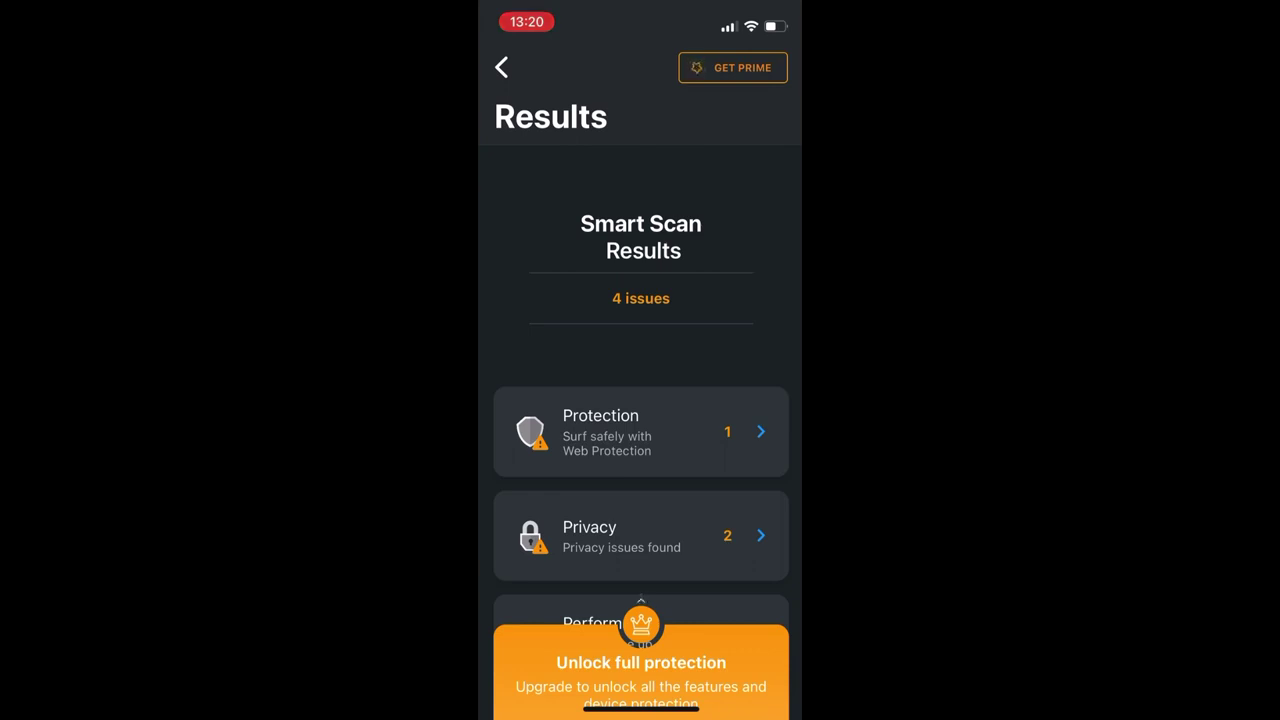
Review the Protection and Privacy issue details, then close Avira to the home screen.
click(640, 431)
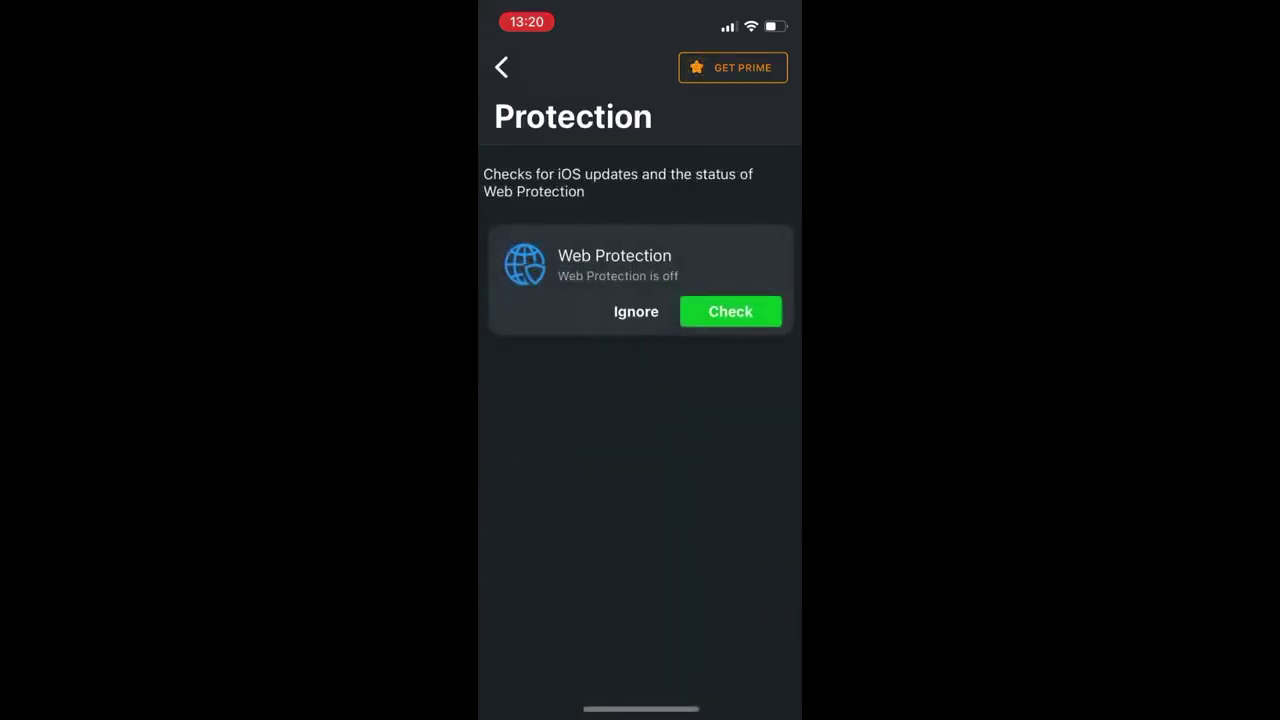
click(501, 67)
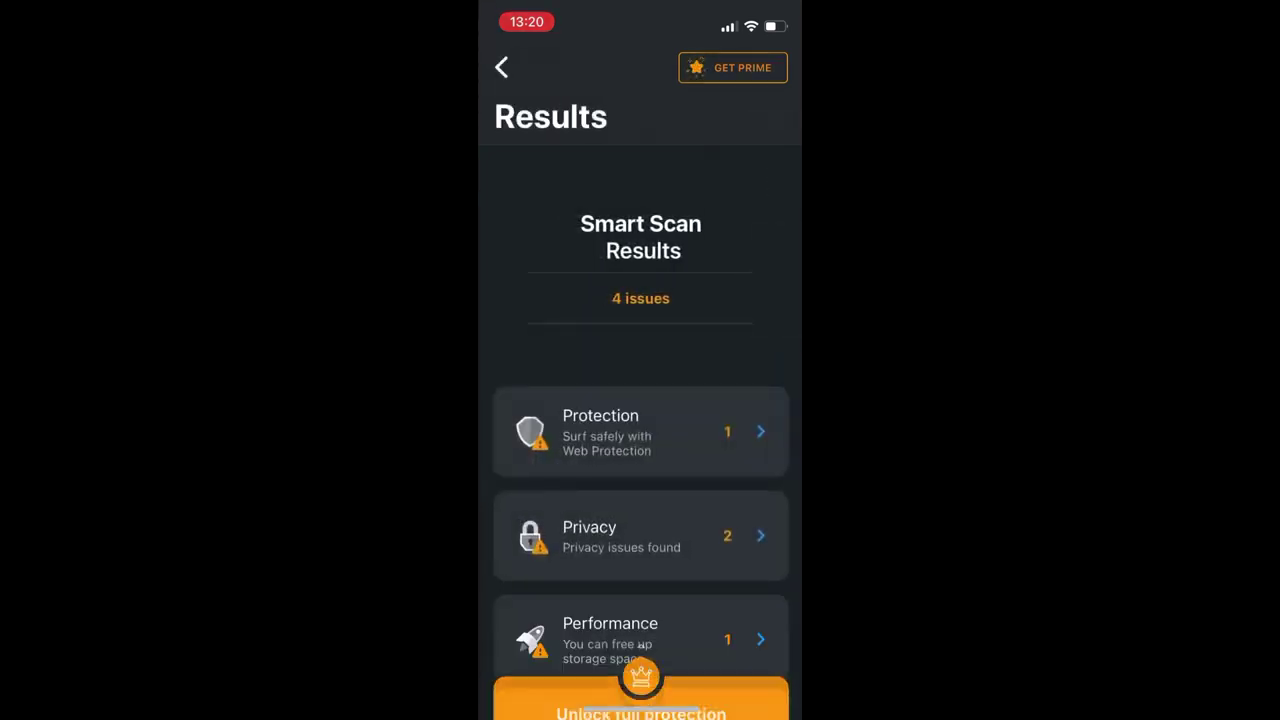
click(640, 533)
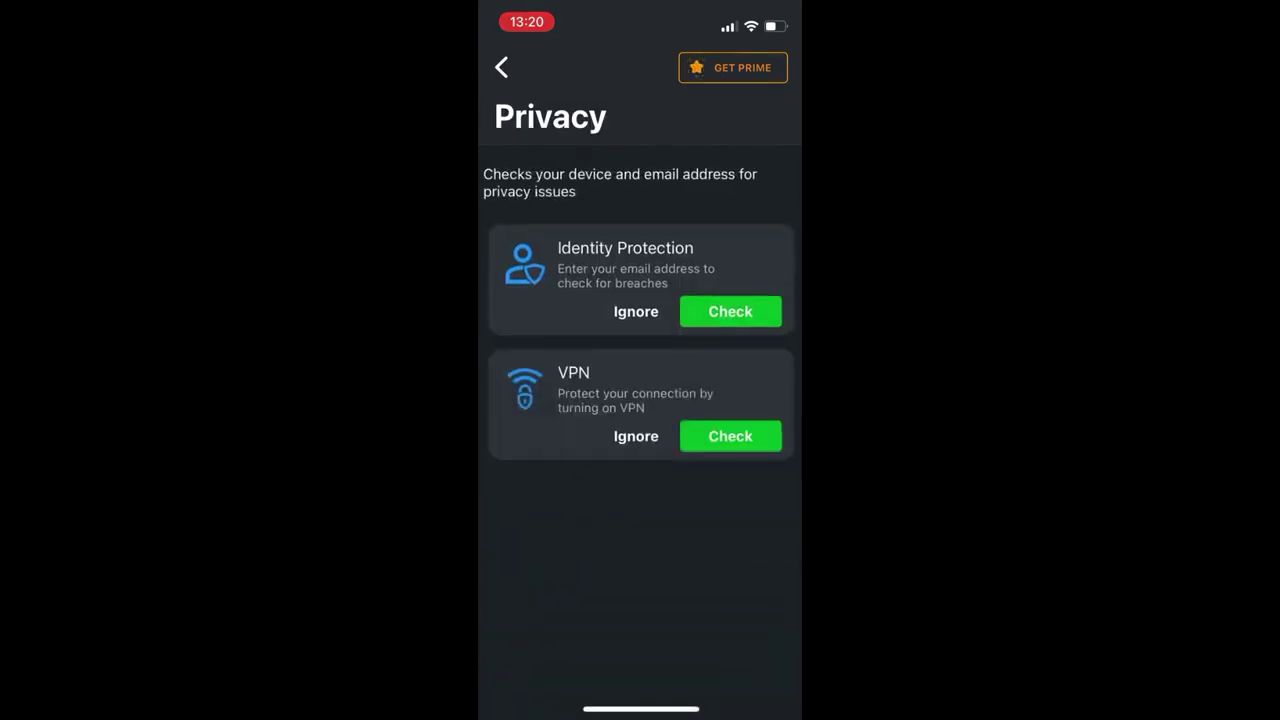
click(501, 67)
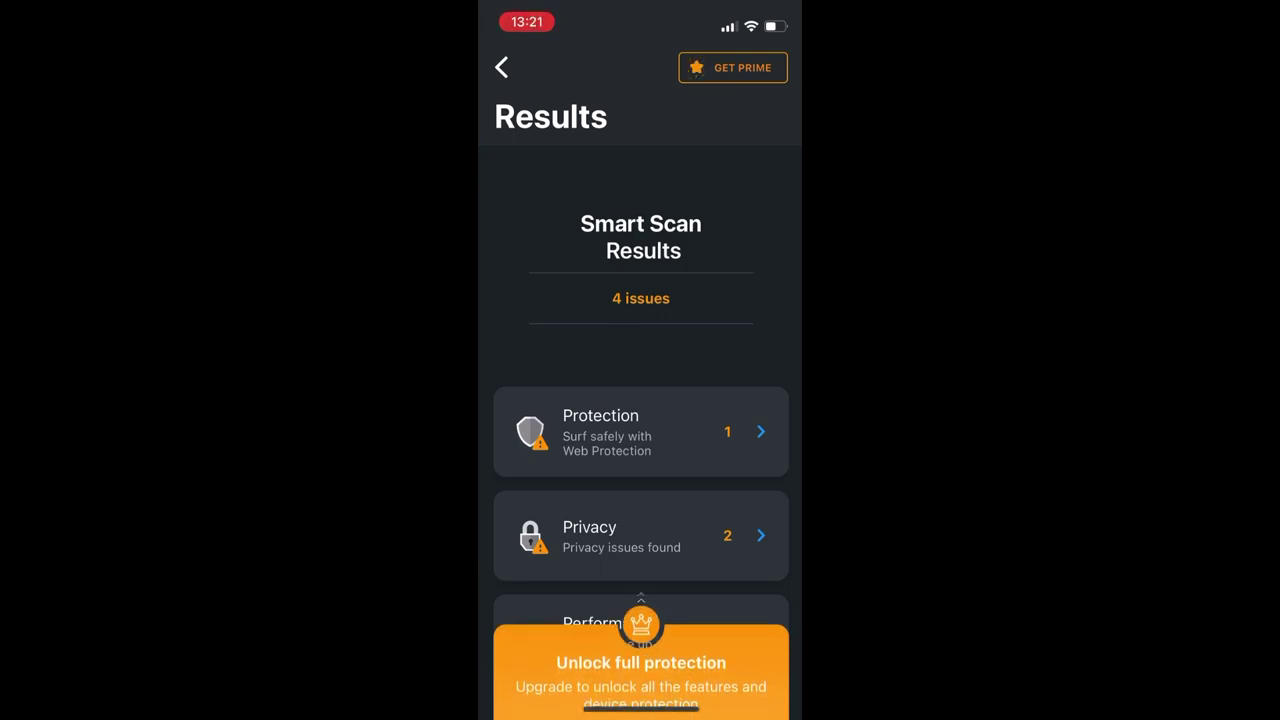
drag(641, 706, 641, 400)
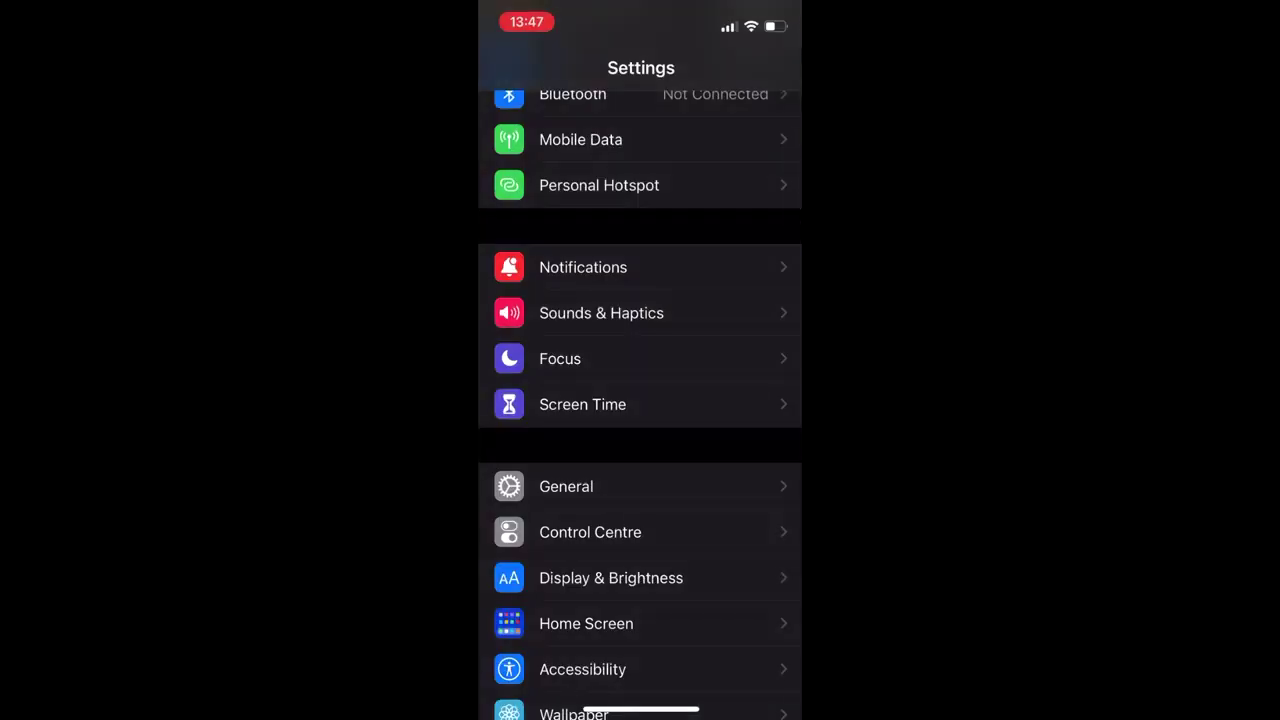
Go to General and open the Transfer or Reset iPhone page showing Reset and Erase All Content.
click(566, 486)
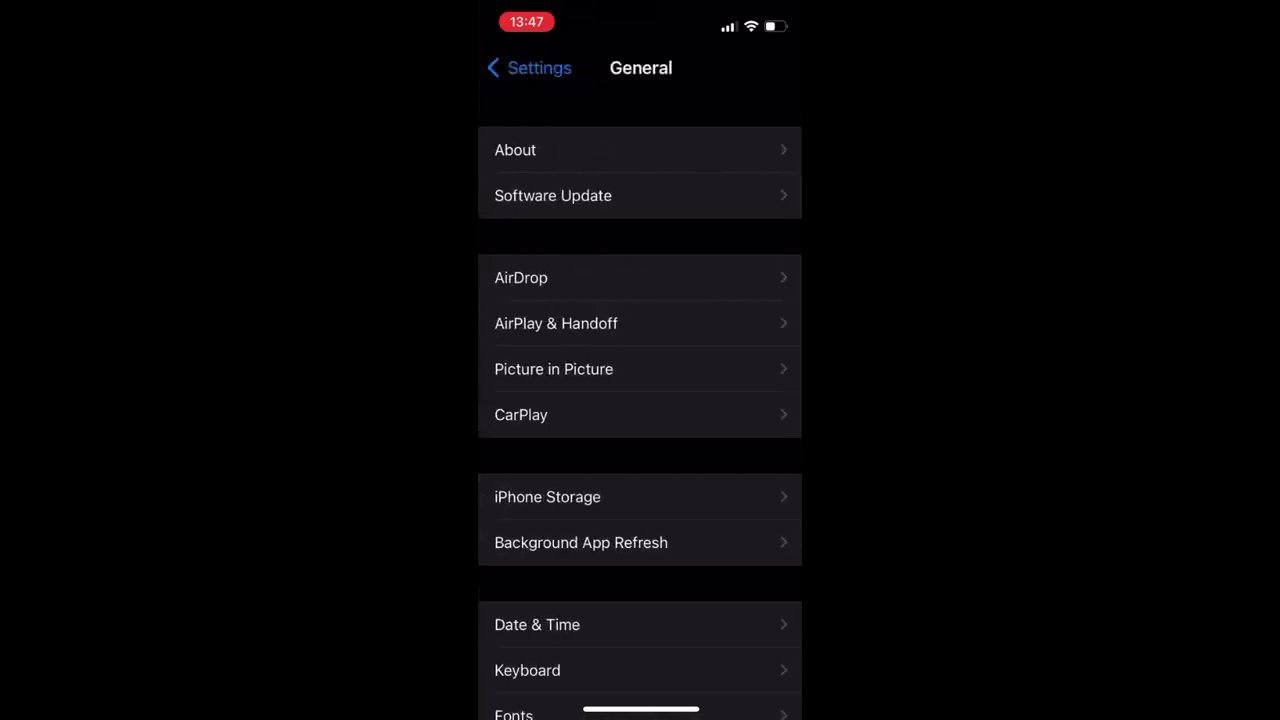
scroll(640, 400, down, 5)
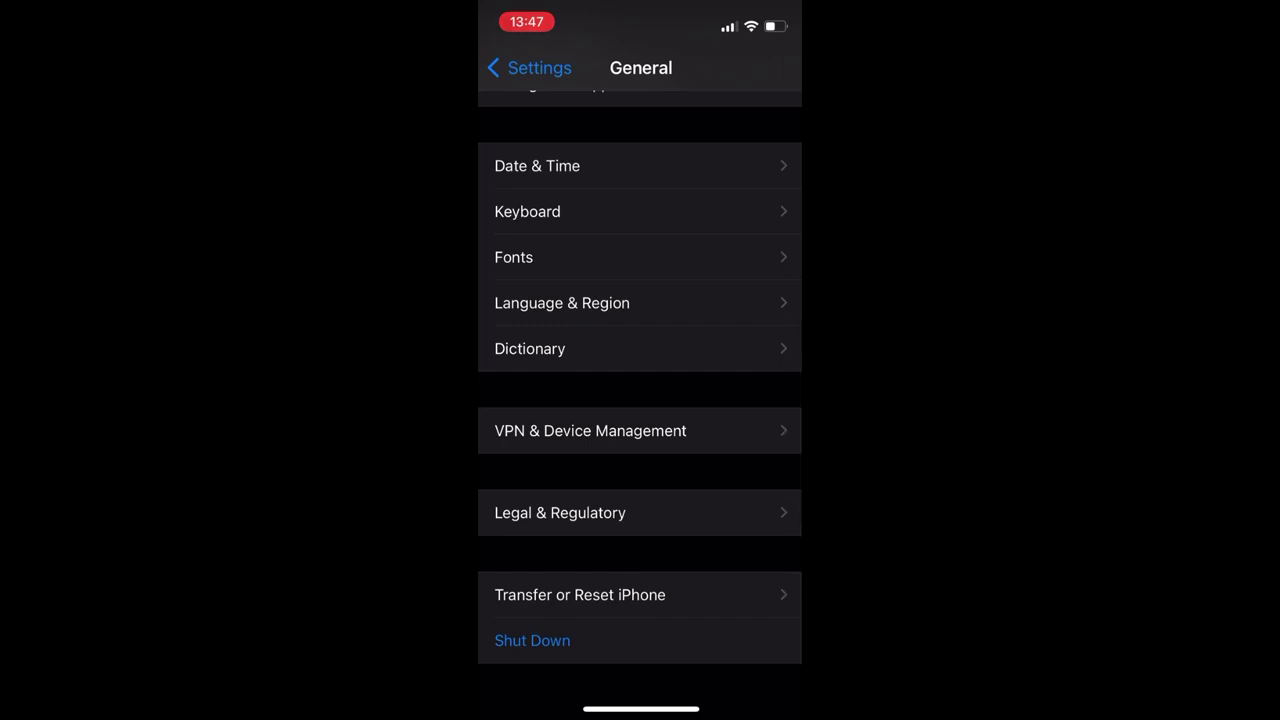
click(580, 594)
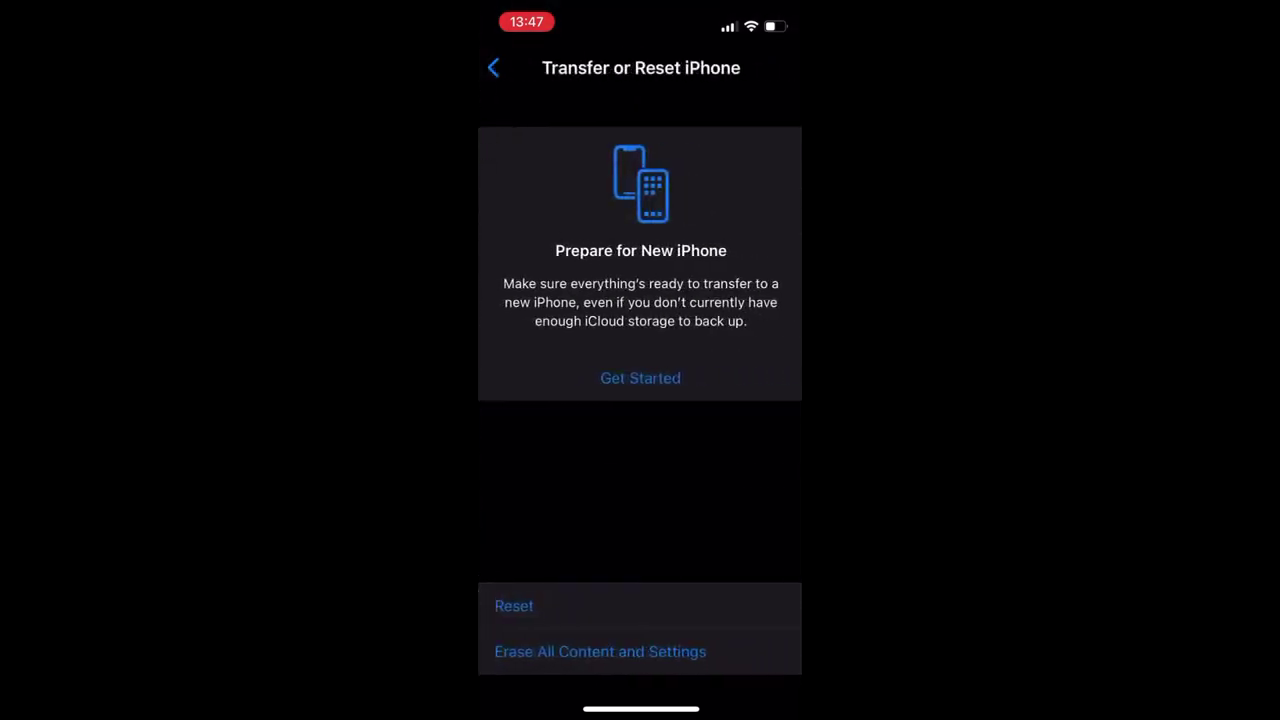